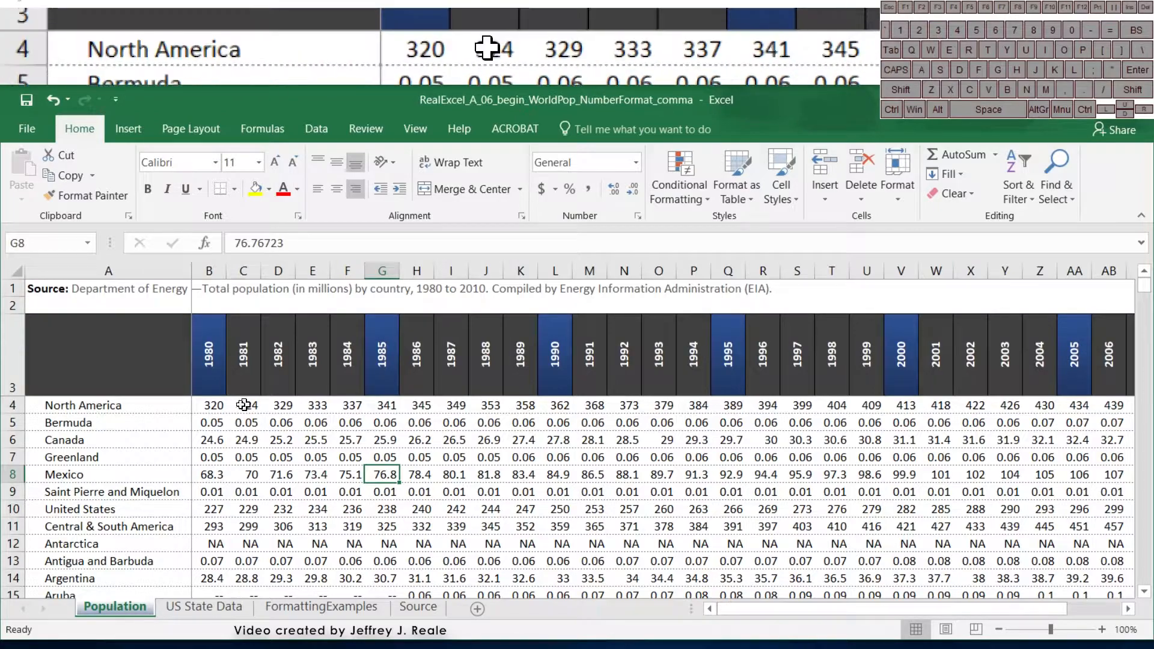
pyautogui.click(211, 405)
pyautogui.hotkey('ctrl', 'shift', 'Right')
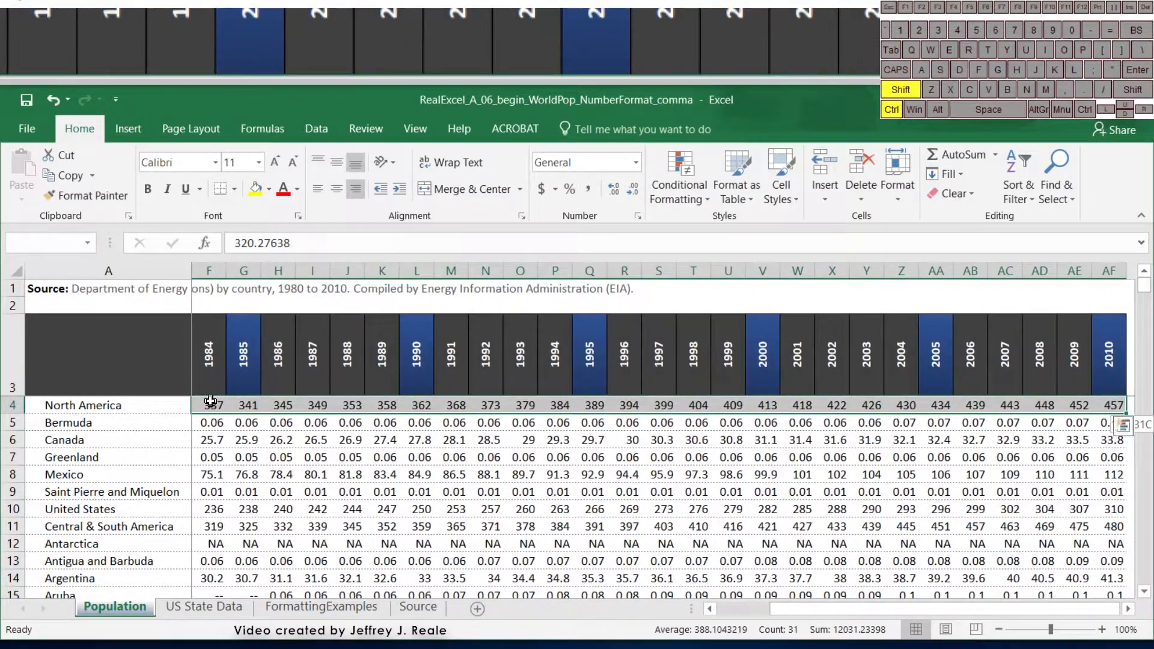
pyautogui.hotkey('ctrl', 'shift', 'Down')
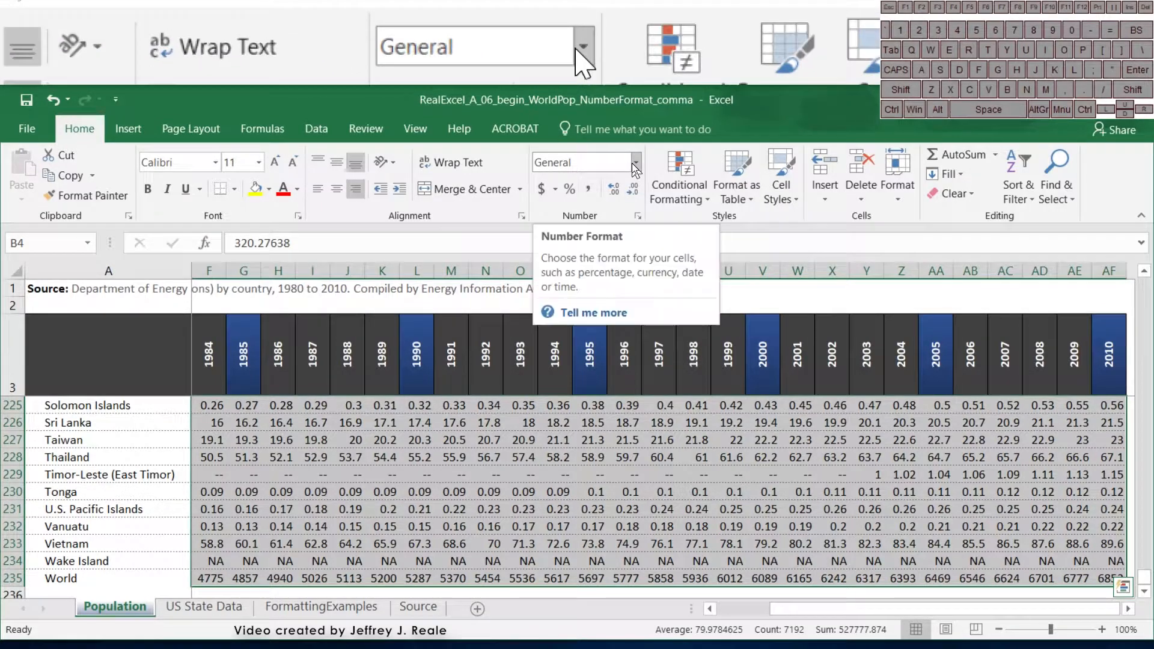
pyautogui.click(316, 423)
pyautogui.hscroll(-2, 337, 421)
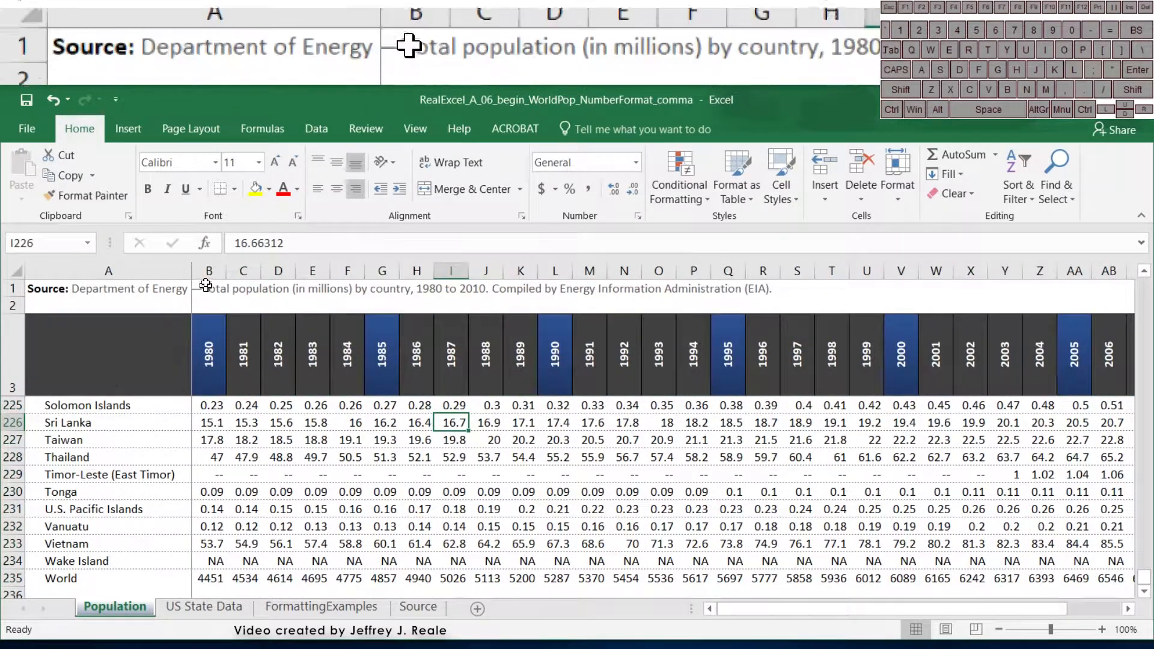
# Widen the year columns 1980 to 2010 uniformly and turn their rotated year headings back to horizontal text
pyautogui.moveTo(206, 270); pyautogui.dragTo(1051, 268)
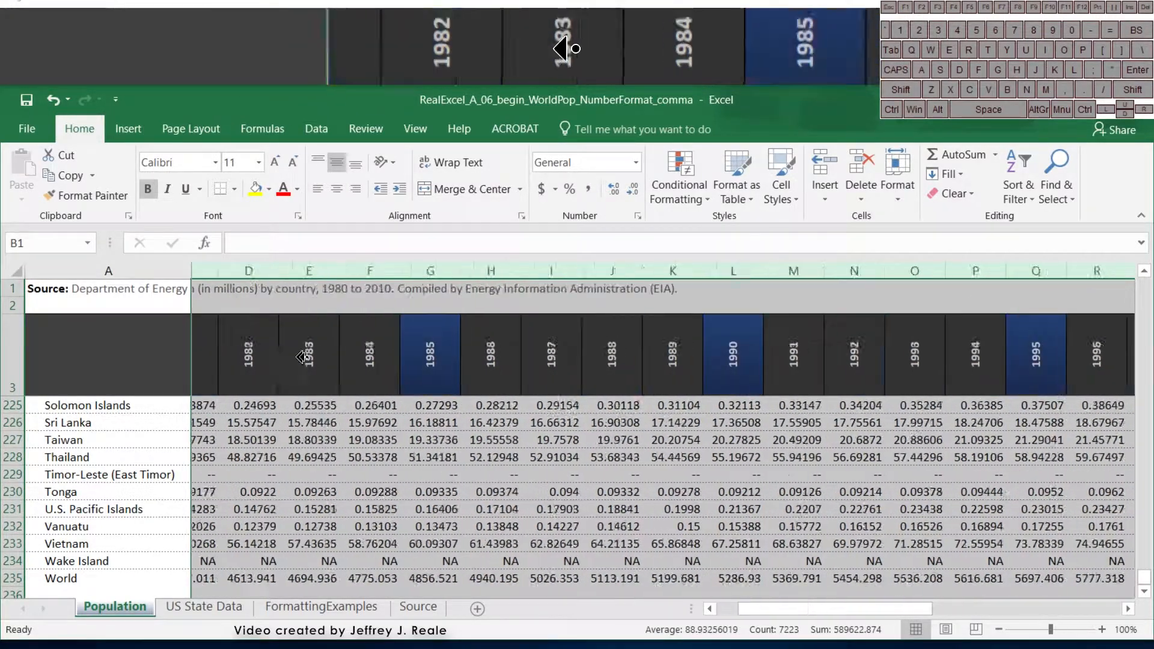
pyautogui.click(235, 352)
pyautogui.hotkey('ctrl', 'shift', 'Right')
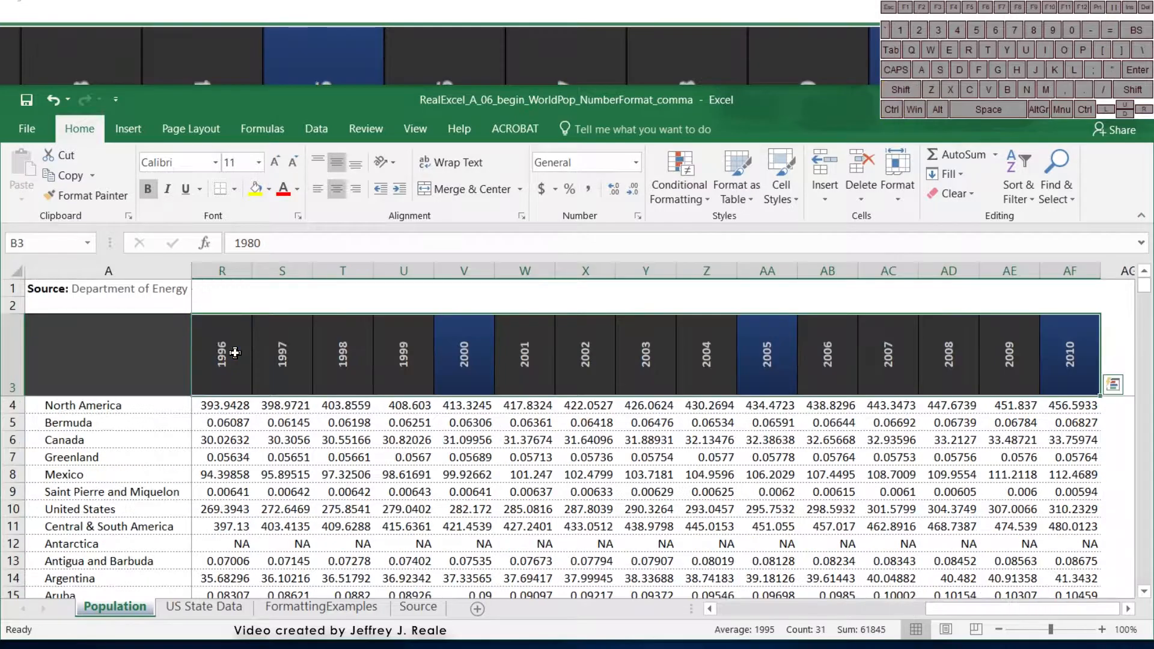
pyautogui.click(385, 163)
pyautogui.click(426, 250)
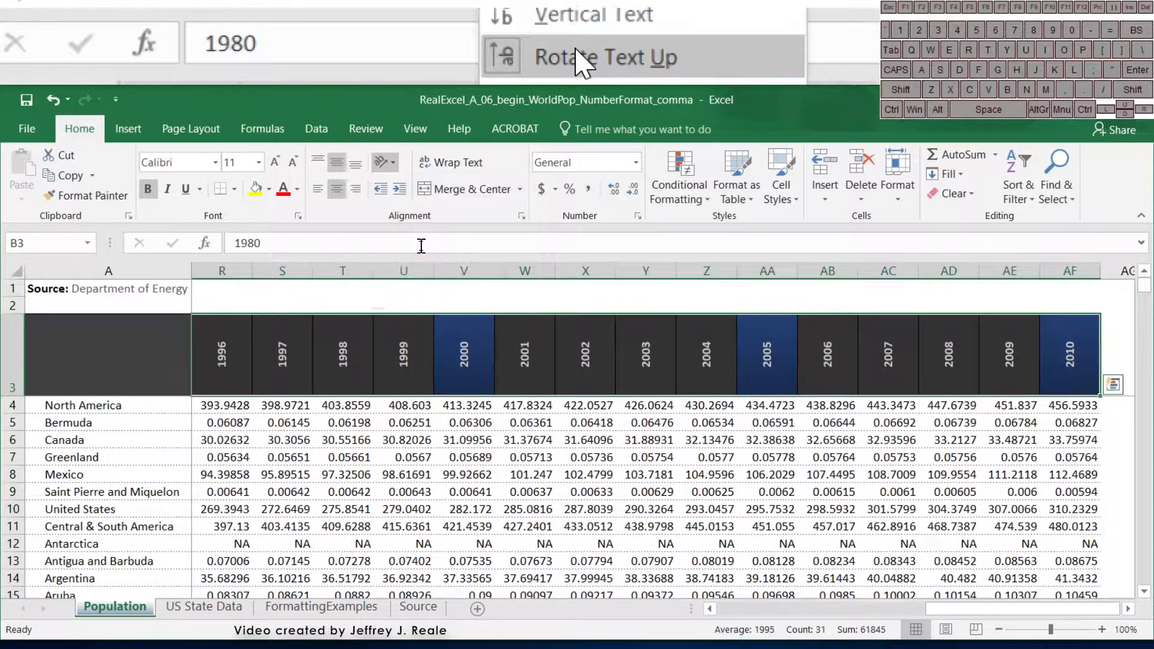
pyautogui.click(525, 457)
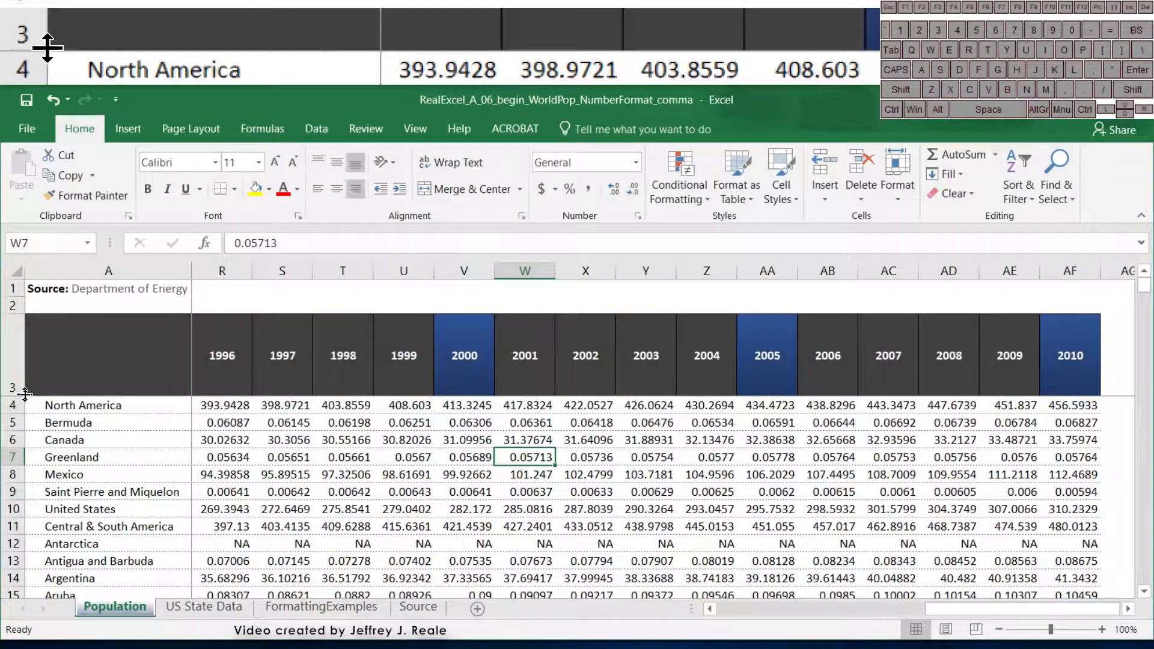
# Reduce the height of the year heading row to roughly half so it suits the horizontal text
pyautogui.moveTo(12, 396); pyautogui.dragTo(12, 353)
pyautogui.click(357, 398)
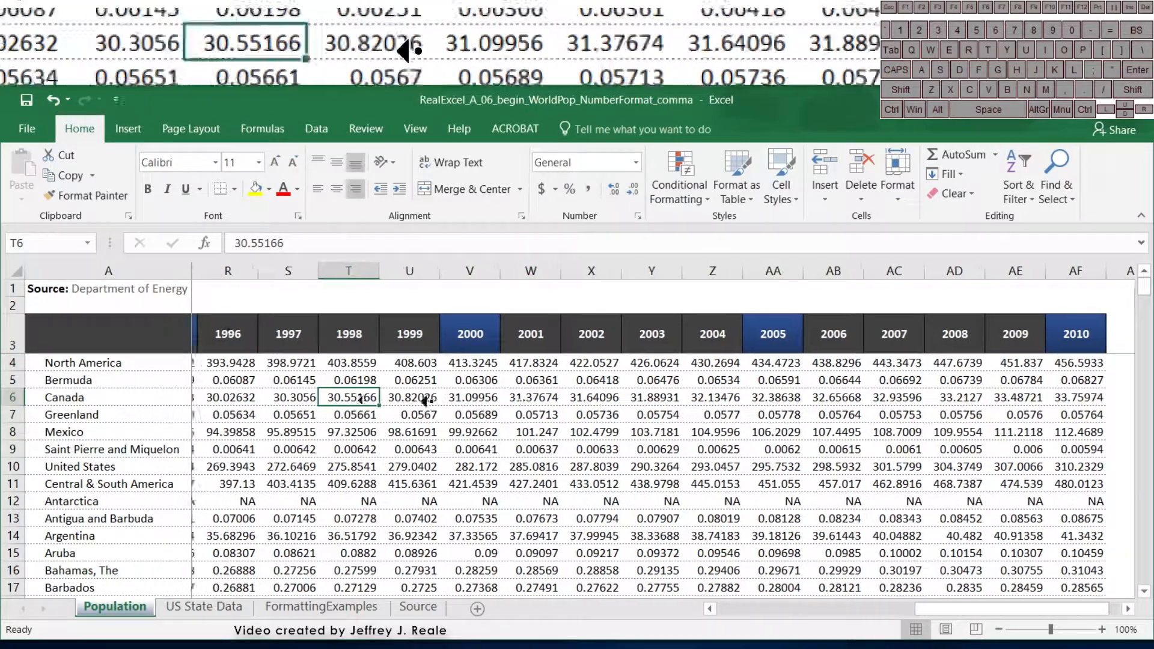
pyautogui.hscroll(-5, 140, 386)
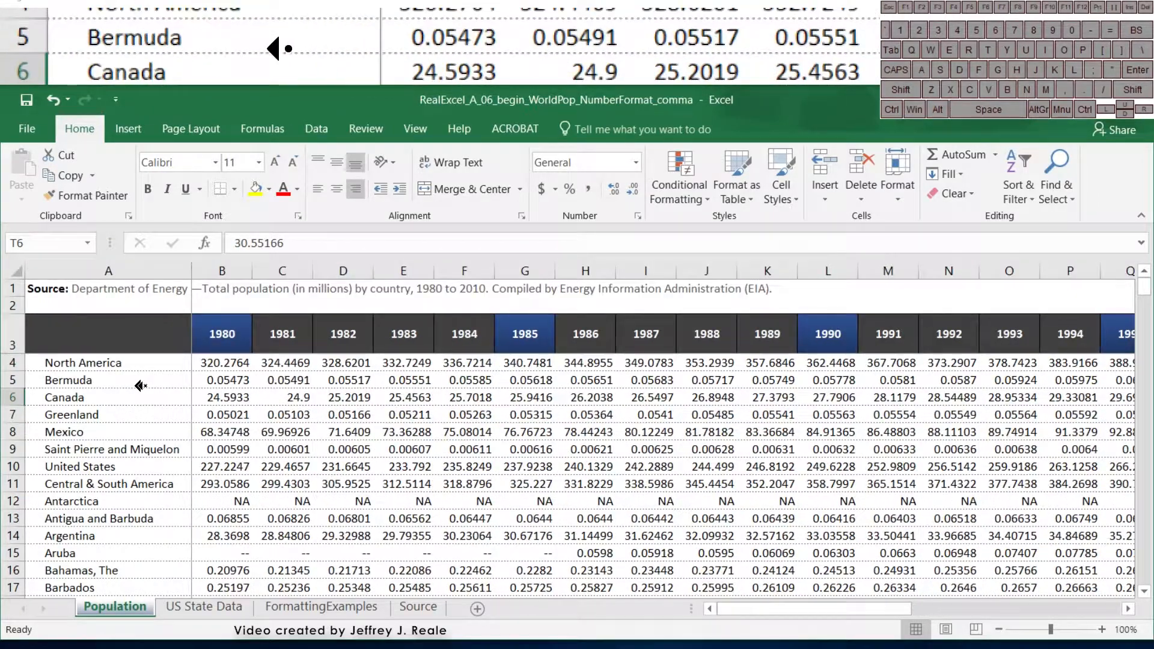
pyautogui.click(229, 363)
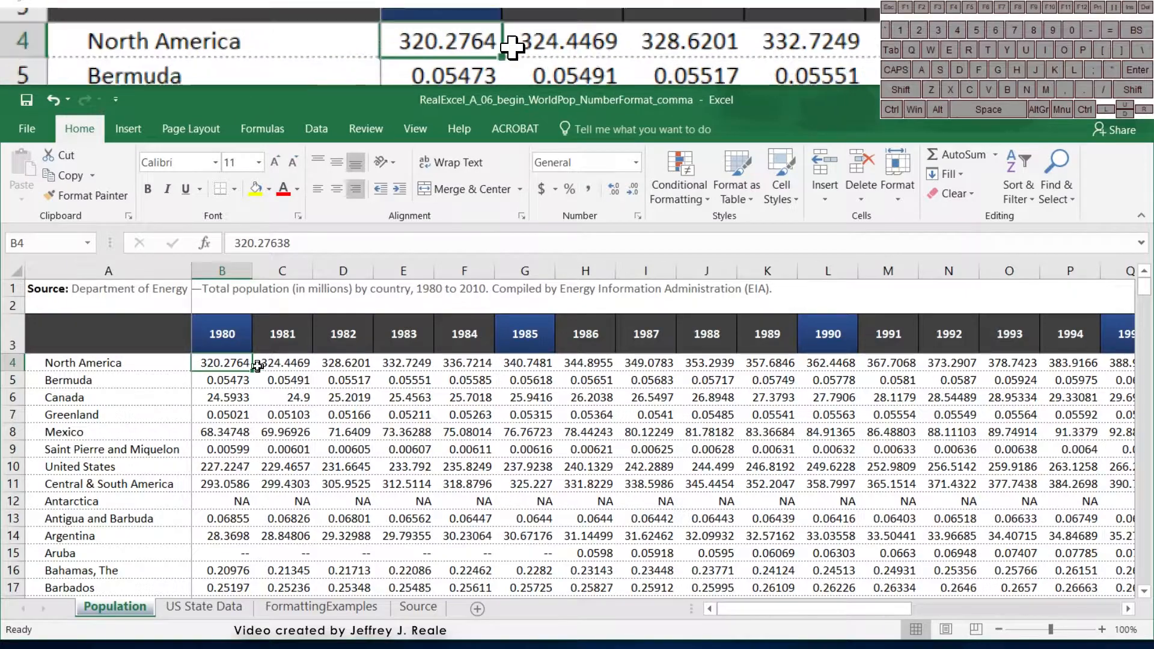
pyautogui.click(282, 380)
pyautogui.click(463, 398)
pyautogui.scroll(-6, 384, 421)
pyautogui.scroll(6, 378, 423)
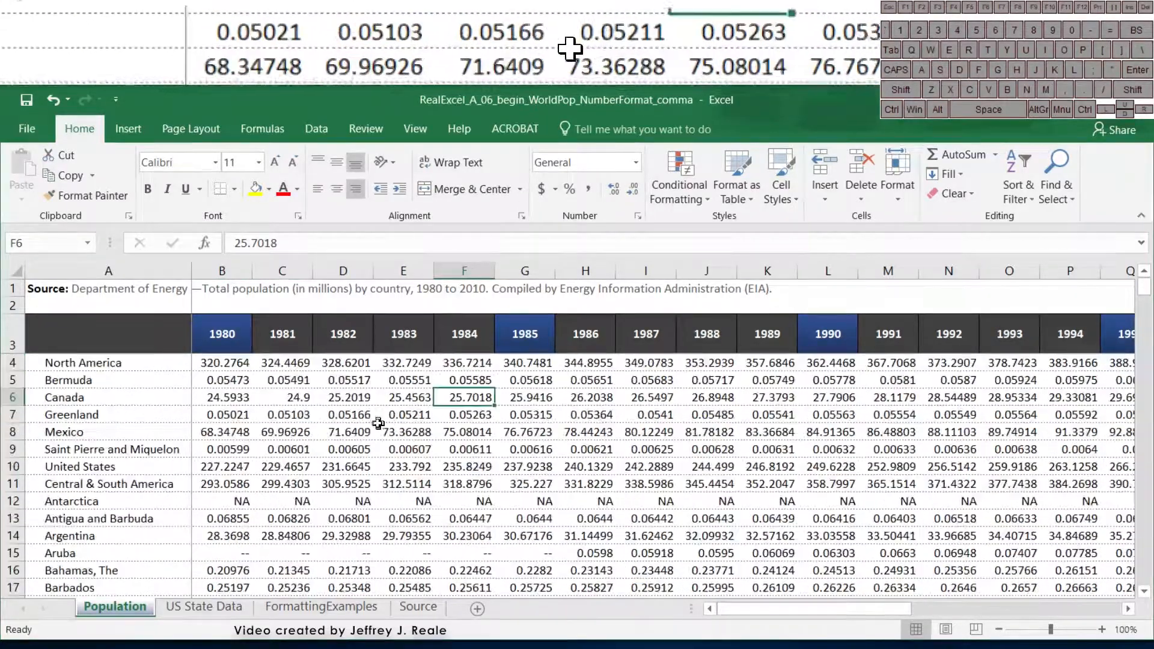
# Apply the Number format to all population figures from North America 1980 through World 2010
pyautogui.click(197, 359)
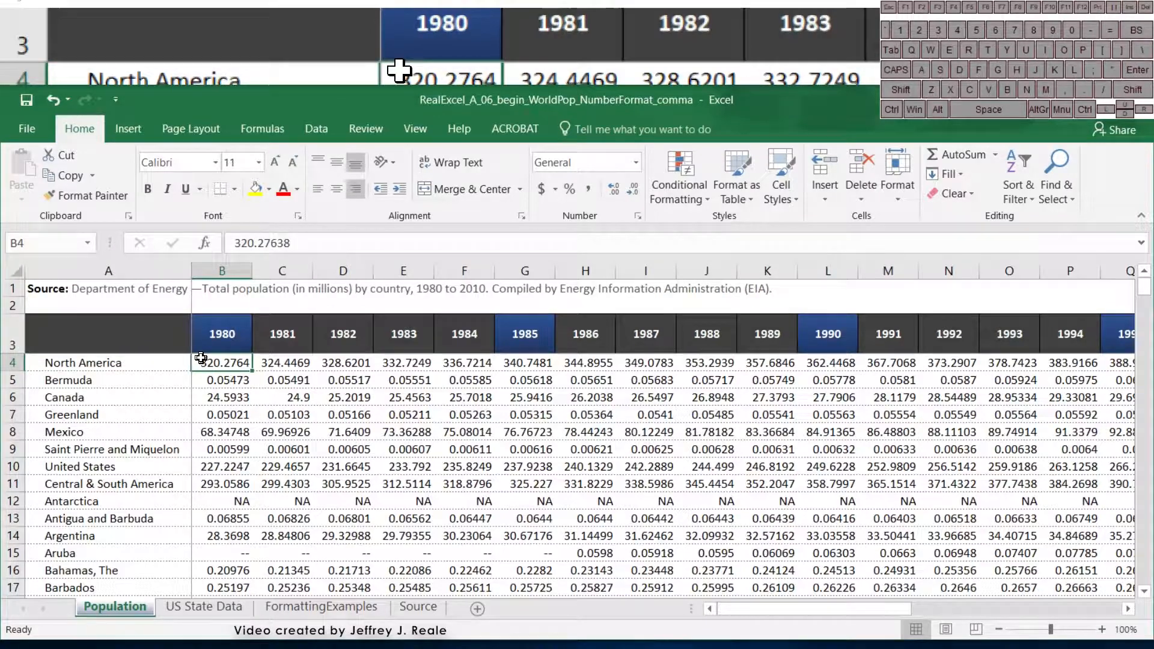
pyautogui.hotkey('ctrl', 'shift', 'Right')
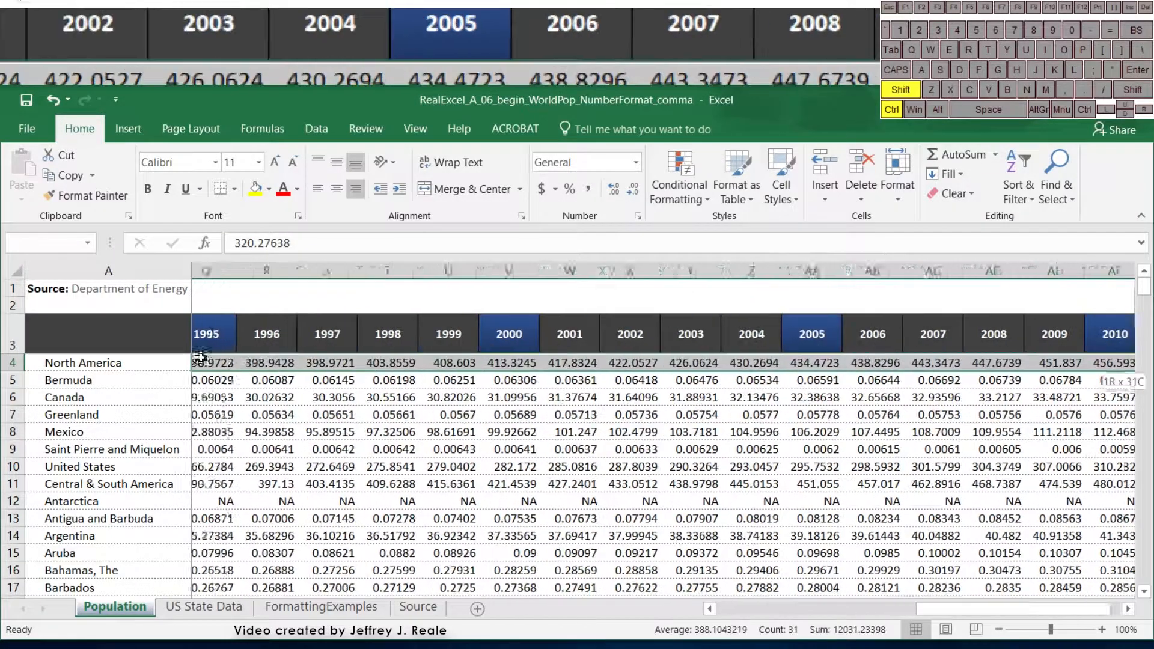
pyautogui.hotkey('ctrl', 'shift', 'Down')
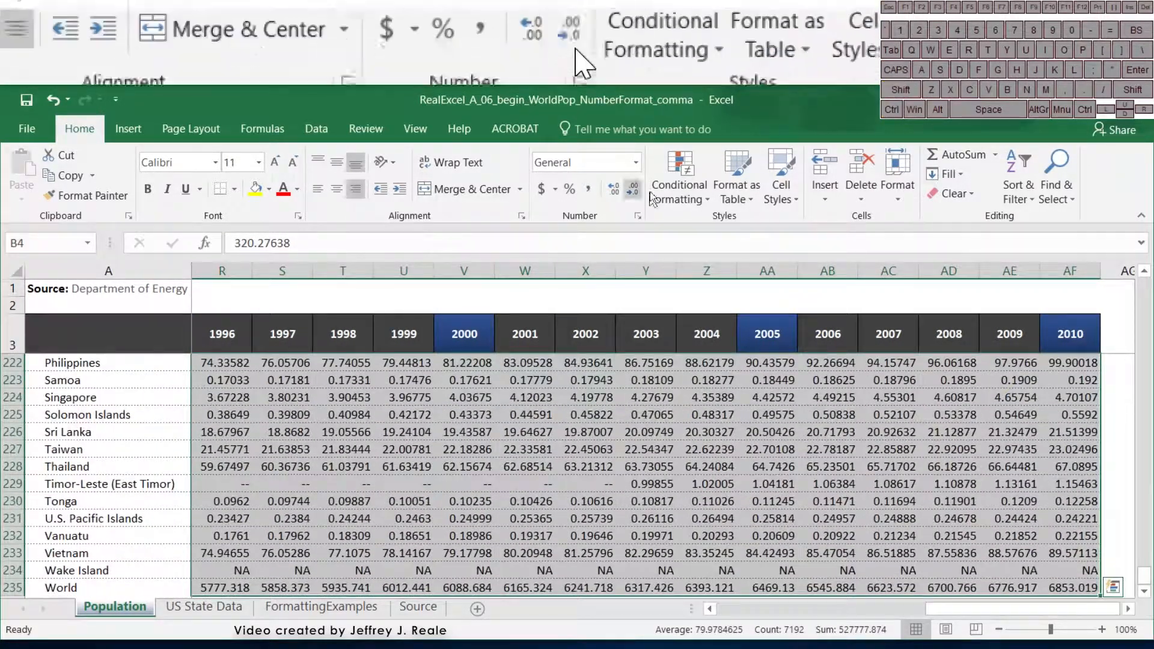
pyautogui.click(638, 161)
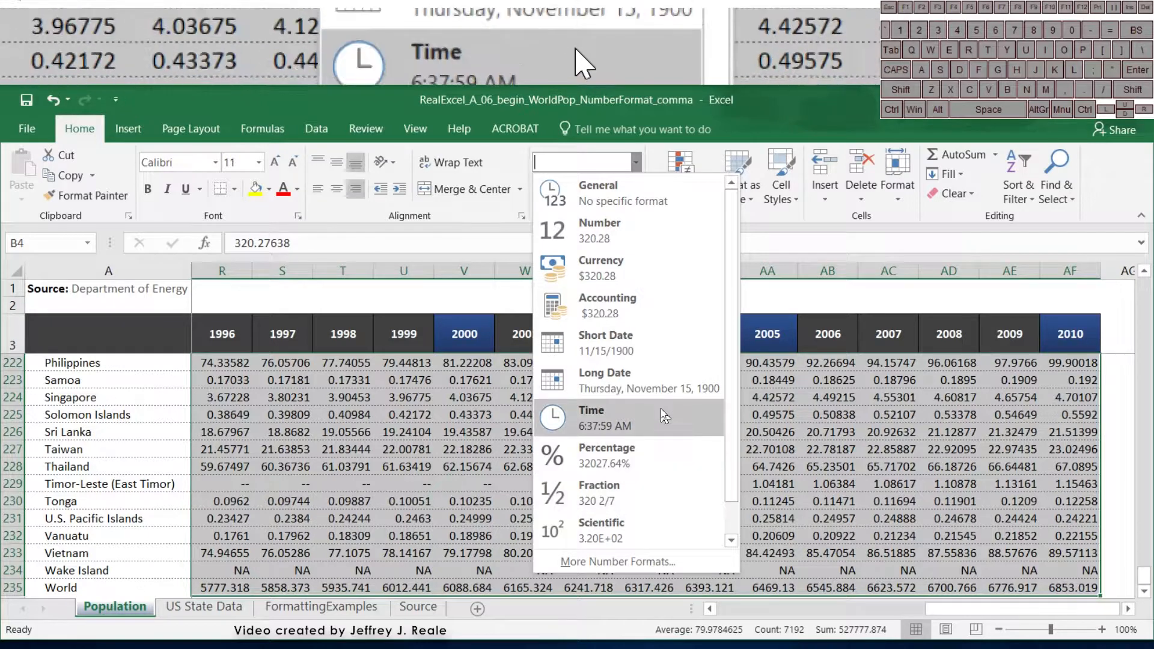
pyautogui.click(629, 230)
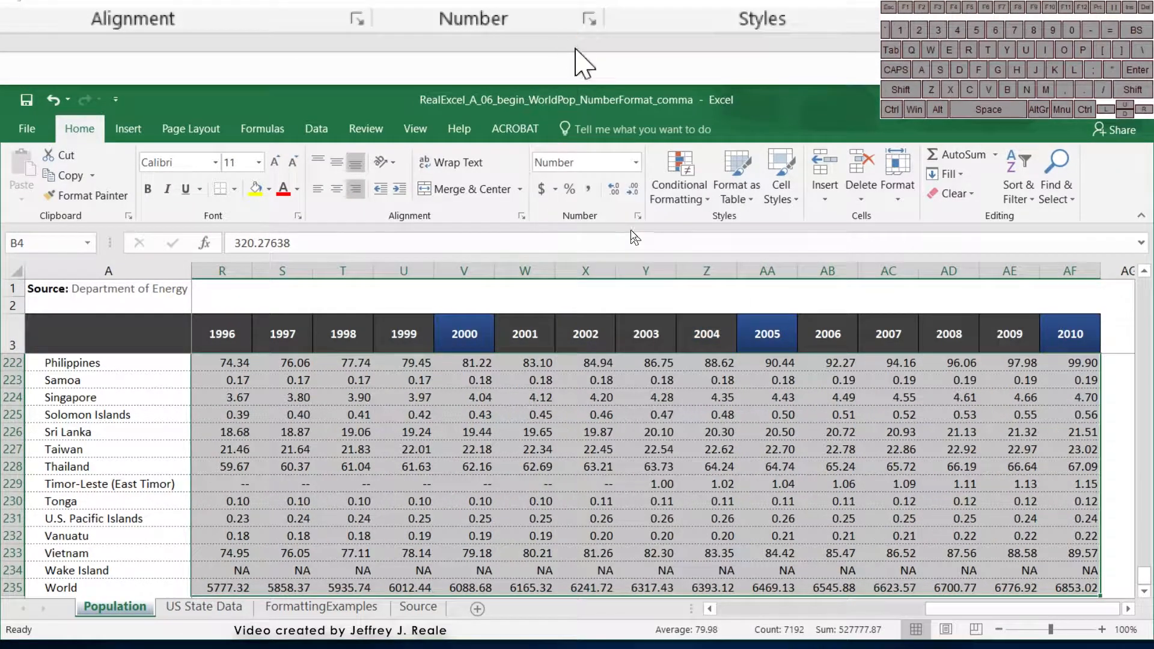
# Reduce the selected population figures to zero decimal places
pyautogui.click(634, 192)
pyautogui.click(613, 190)
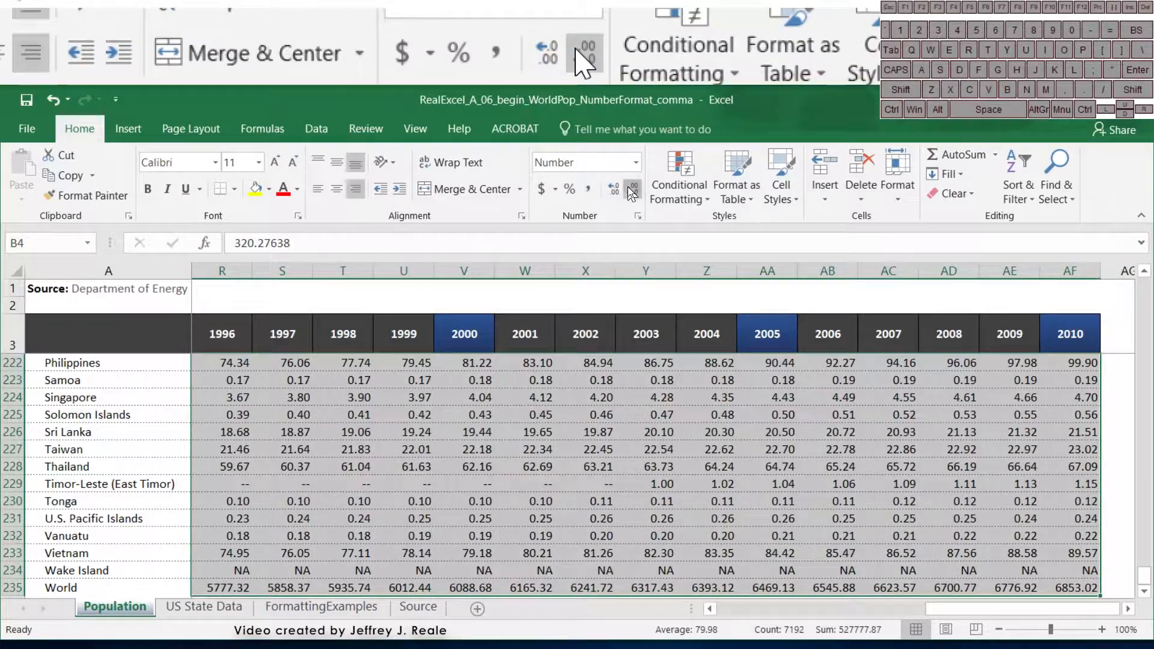
pyautogui.click(631, 190)
pyautogui.click(631, 190)
pyautogui.hscroll(-8, 375, 425)
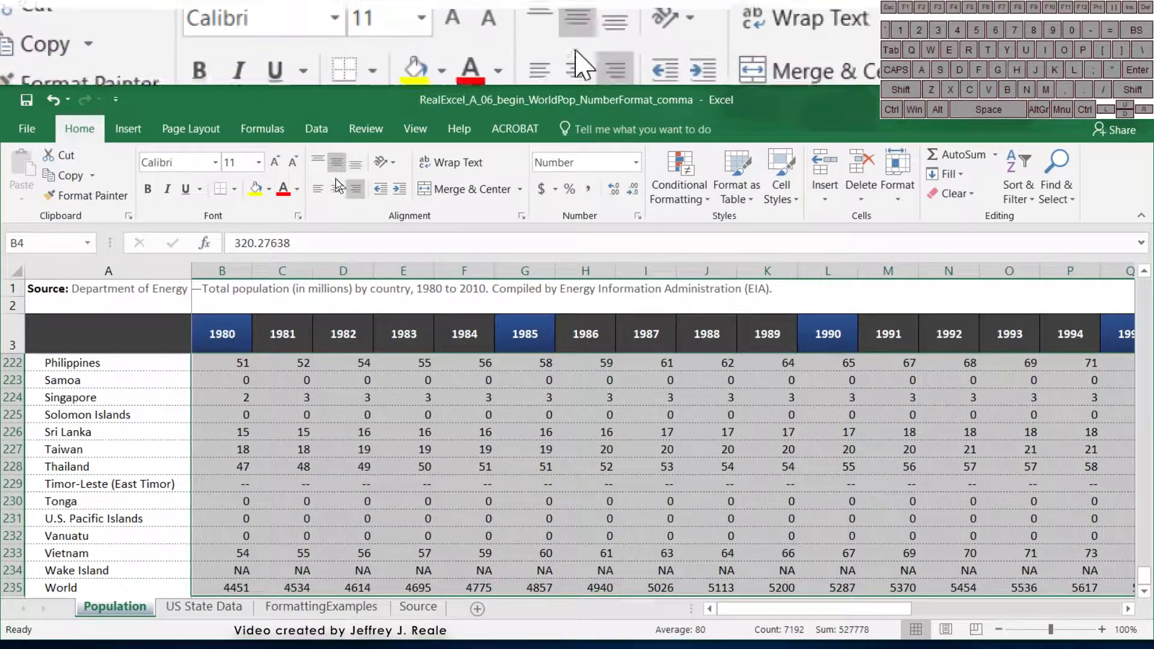
# Center the selected population figures horizontally in their cells
pyautogui.click(337, 188)
pyautogui.scroll(-3, 435, 436)
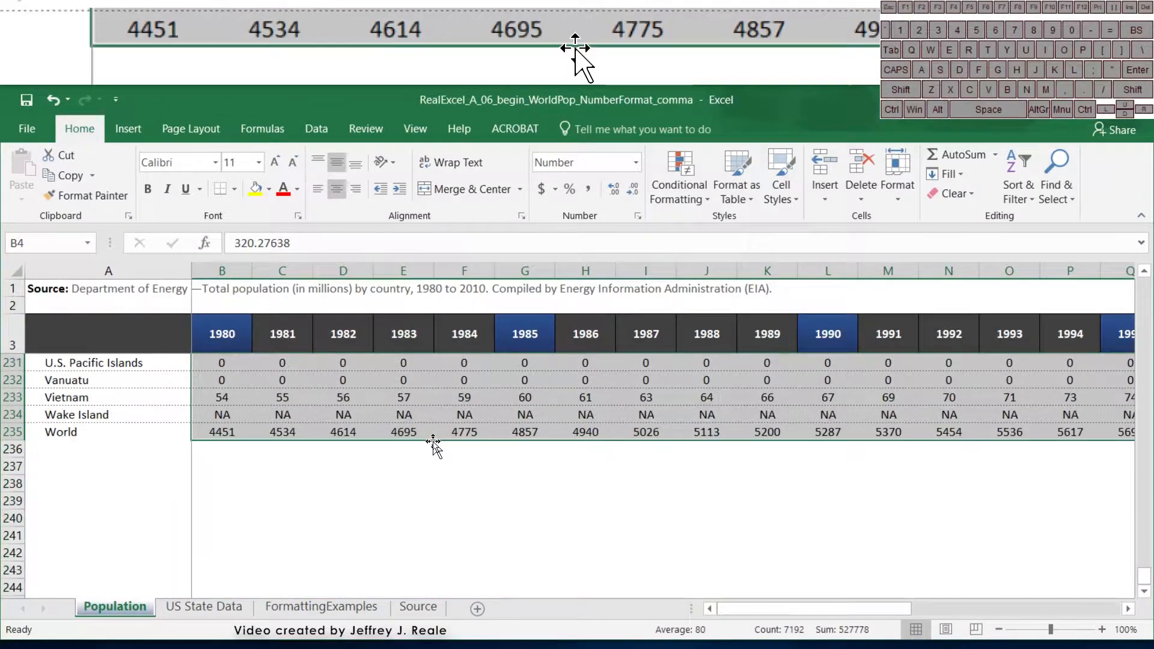
pyautogui.scroll(5, 433, 443)
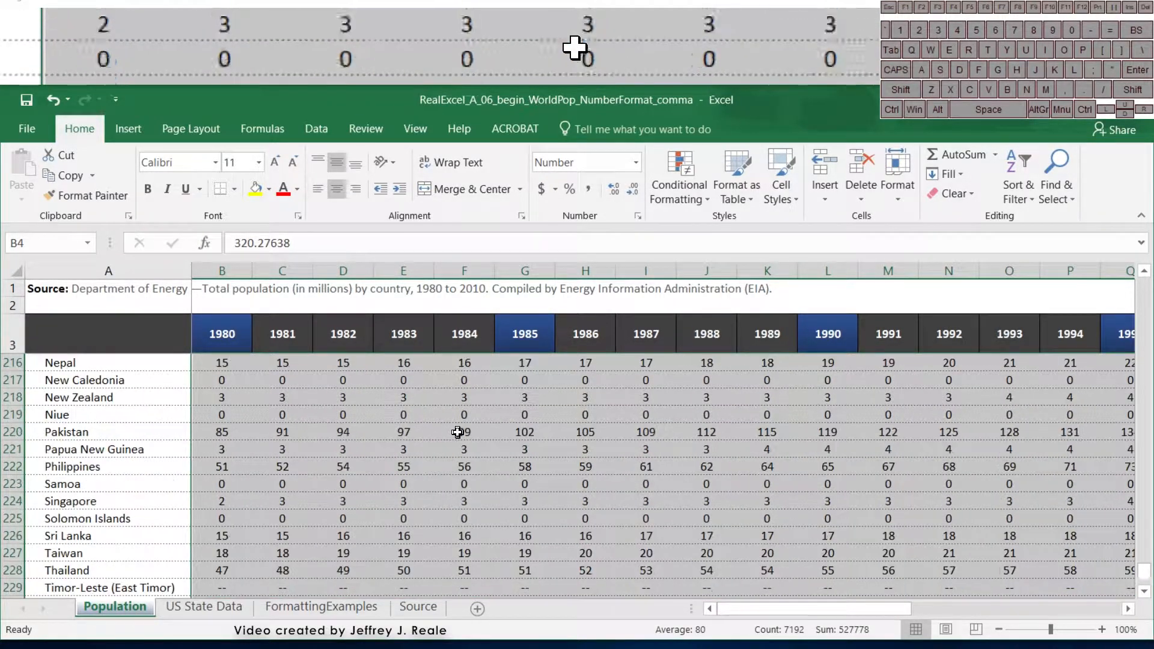
# Turn on the 1000 separator (comma) in the number format of the selected population figures
pyautogui.scroll(-5, 456, 432)
pyautogui.rightClick(429, 410)
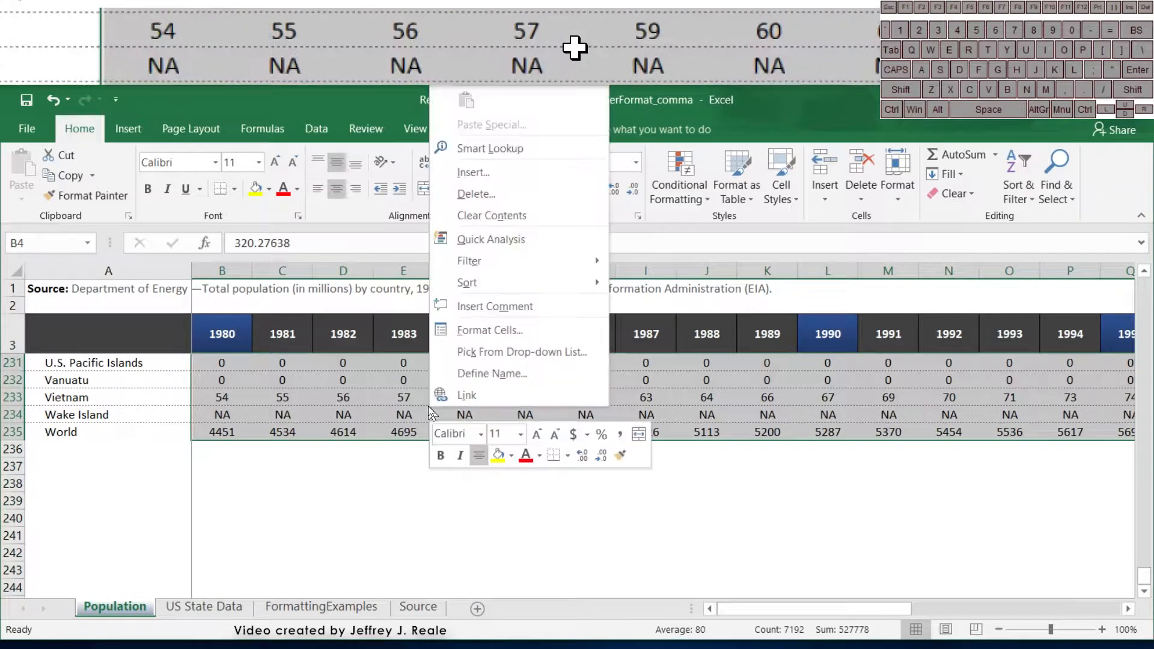
pyautogui.click(484, 330)
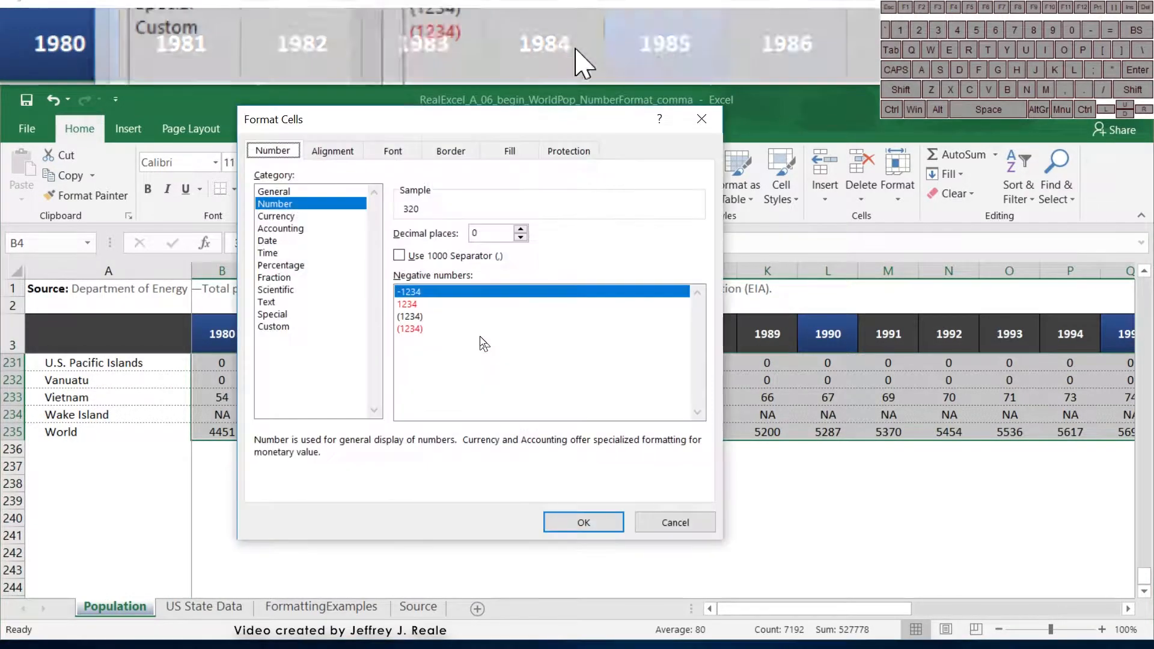
pyautogui.moveTo(412, 130); pyautogui.dragTo(641, 158)
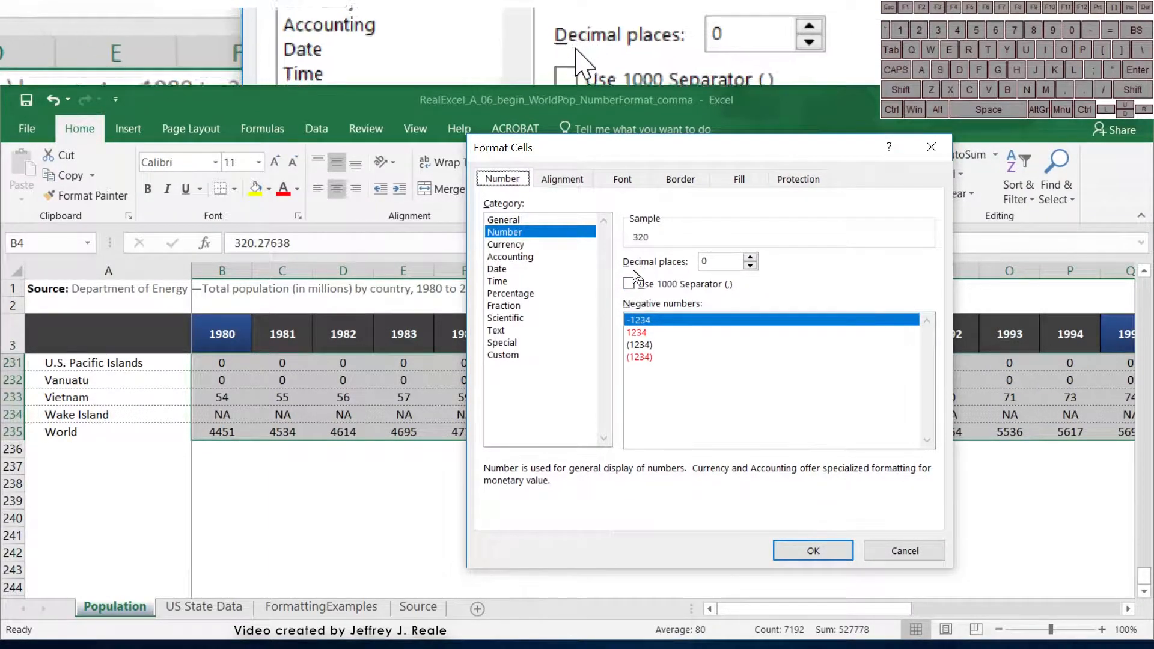
pyautogui.click(645, 285)
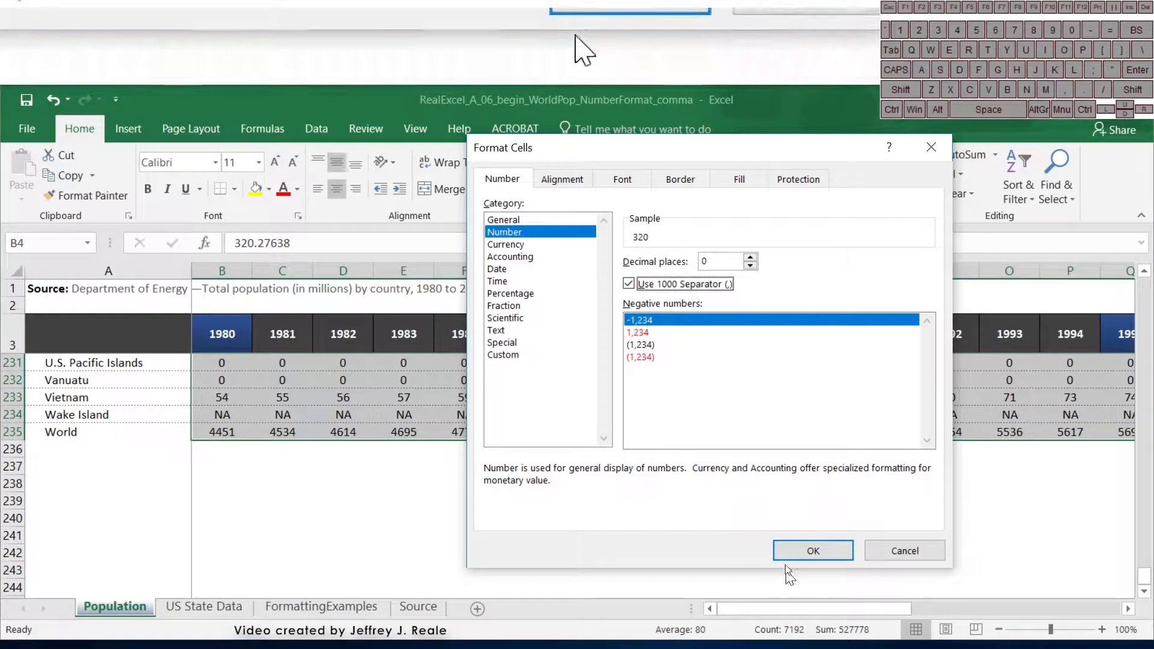
pyautogui.click(805, 550)
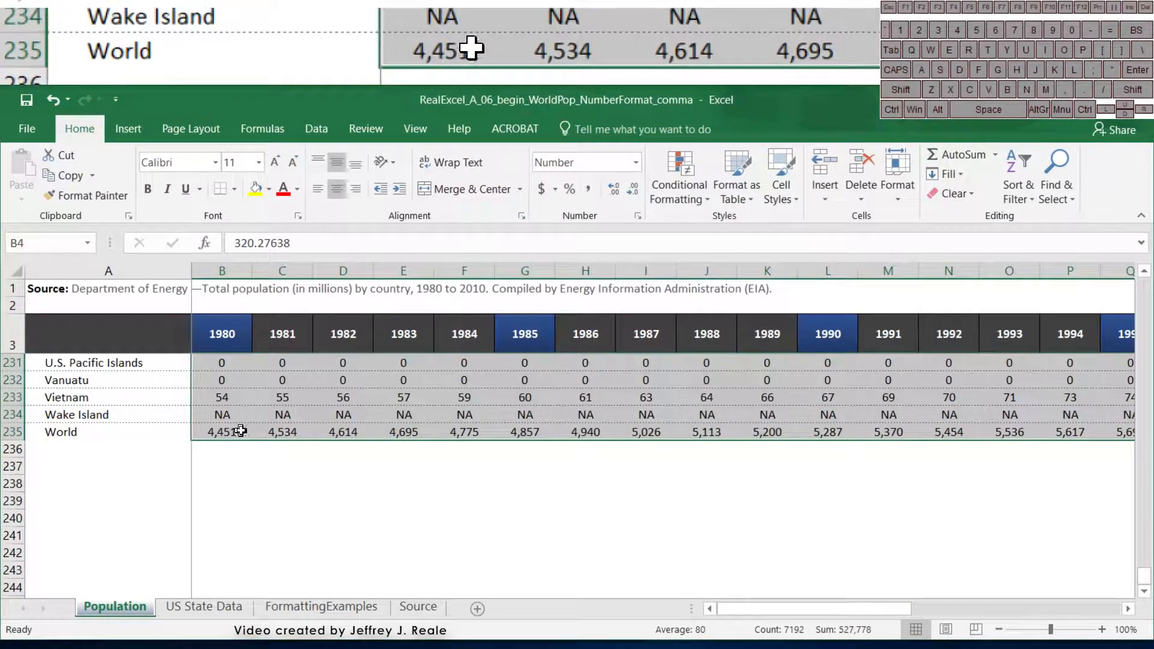
# Examine the custom number format code behind the selected population figures in the Format Cells dialog
pyautogui.scroll(2, 361, 436)
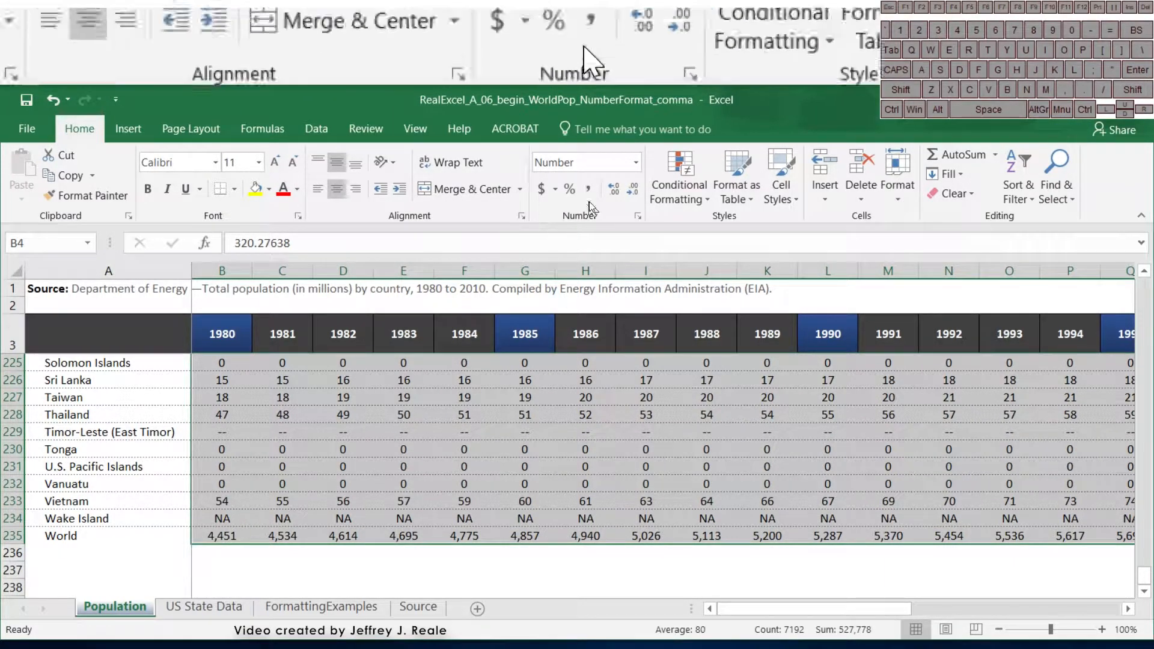
pyautogui.rightClick(483, 470)
pyautogui.click(568, 392)
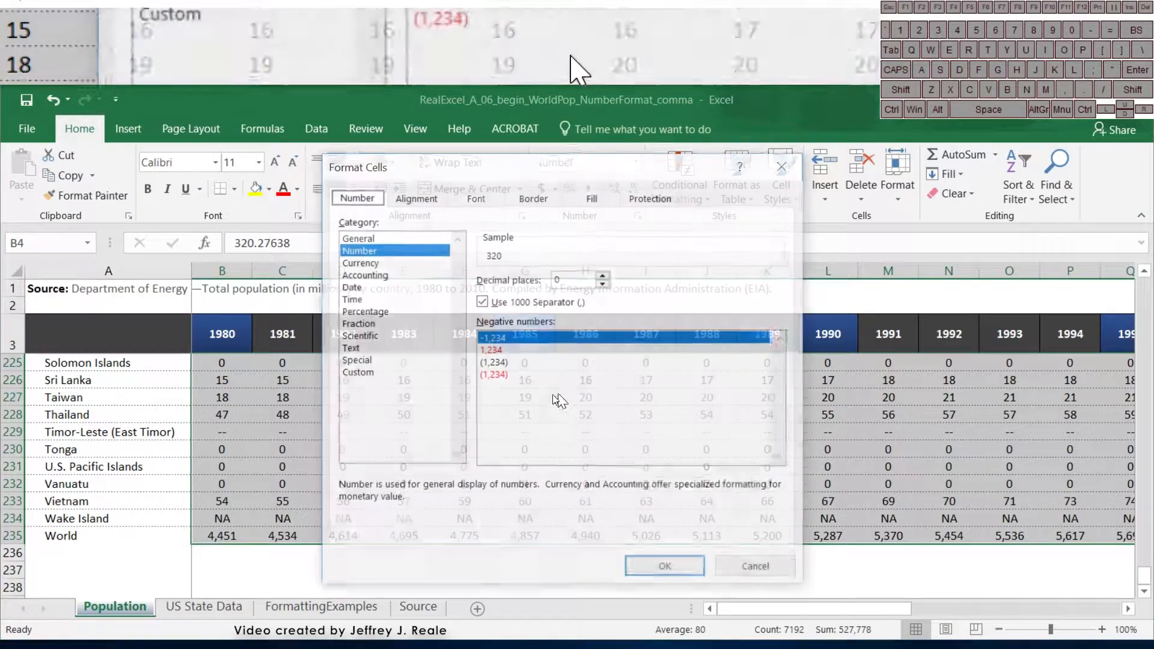
pyautogui.click(376, 375)
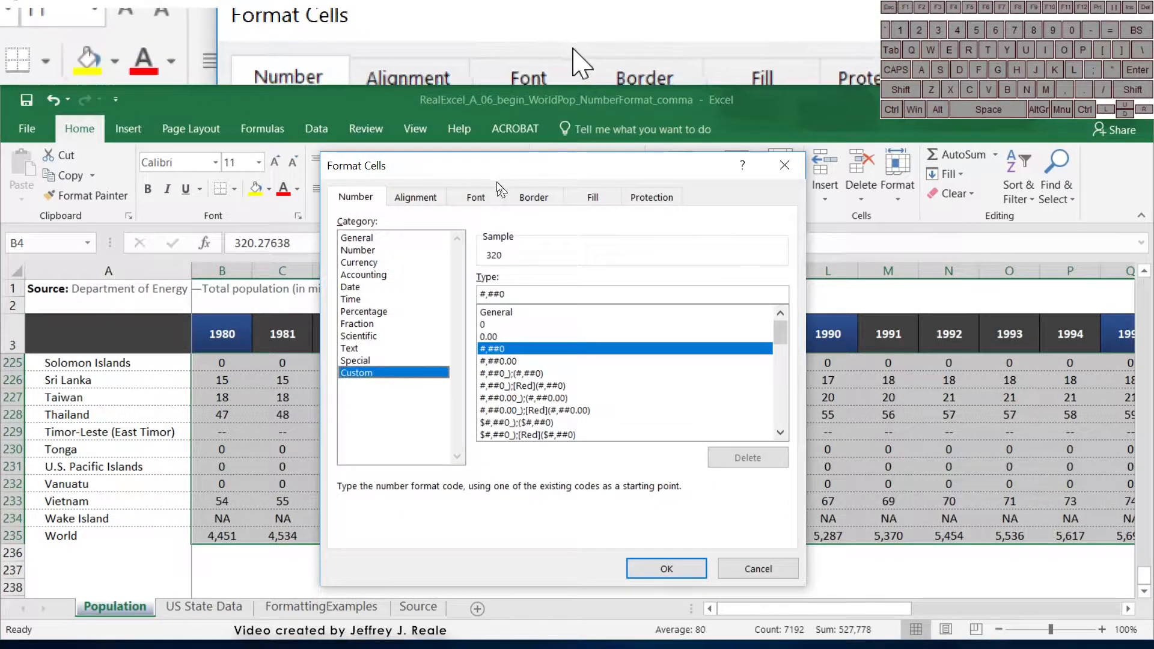
pyautogui.moveTo(489, 163); pyautogui.dragTo(739, 159)
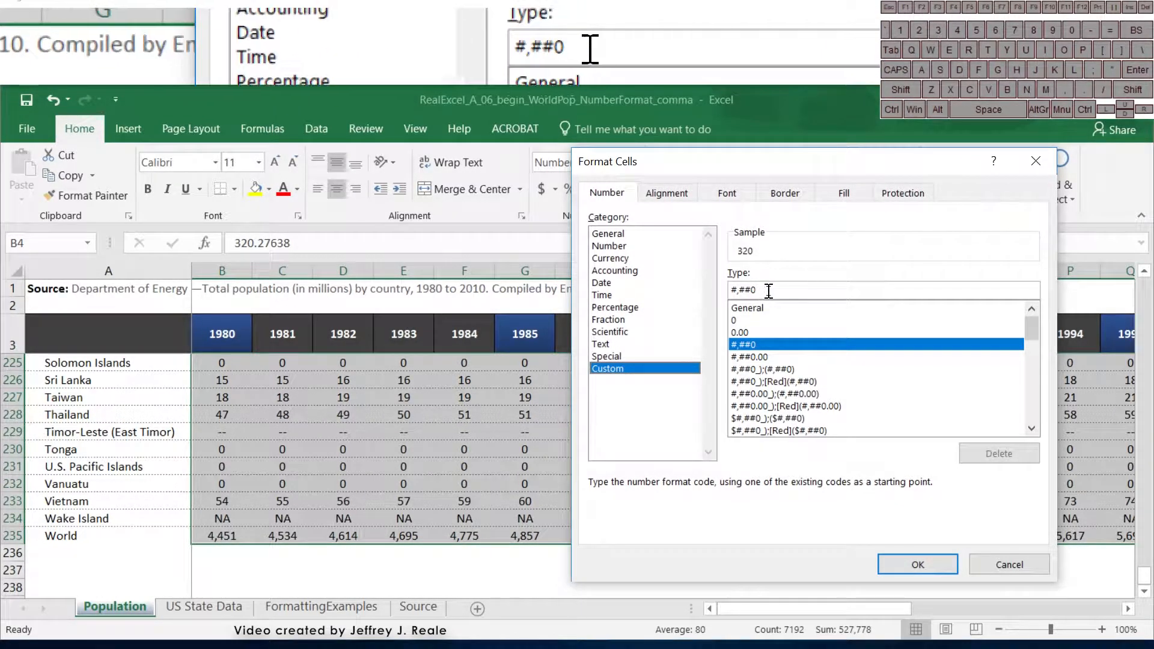
pyautogui.moveTo(765, 290); pyautogui.dragTo(727, 292)
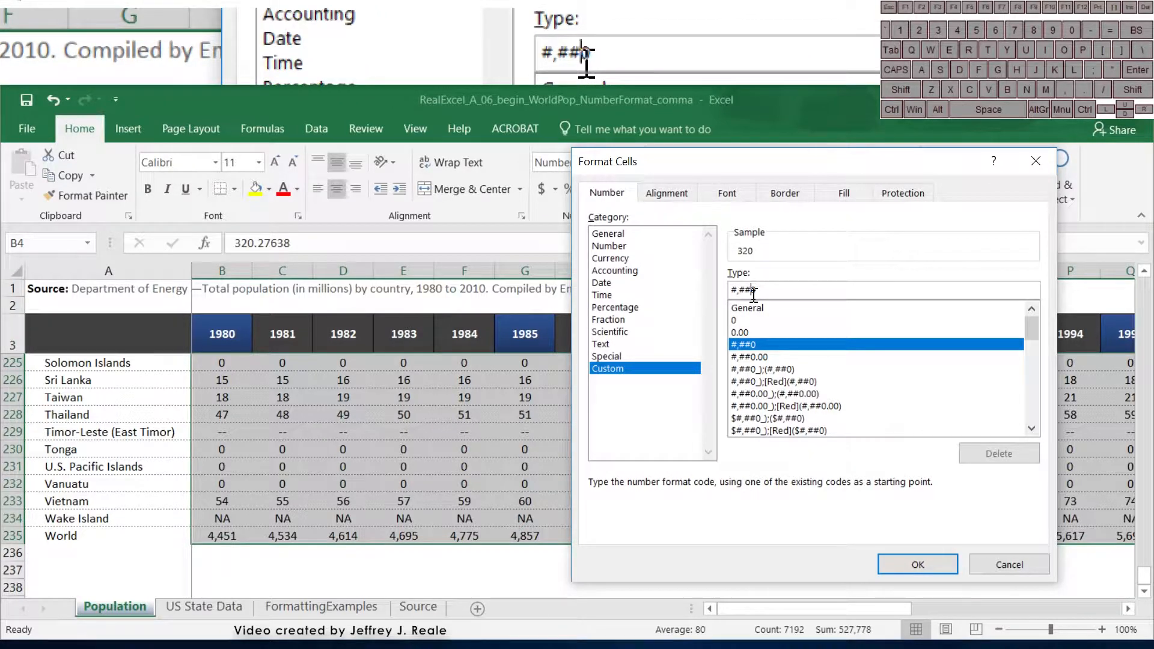
# Compare the custom format codes produced by the Percentage, Currency and Number categories, ending on the Number format's code
pyautogui.click(626, 307)
pyautogui.click(611, 374)
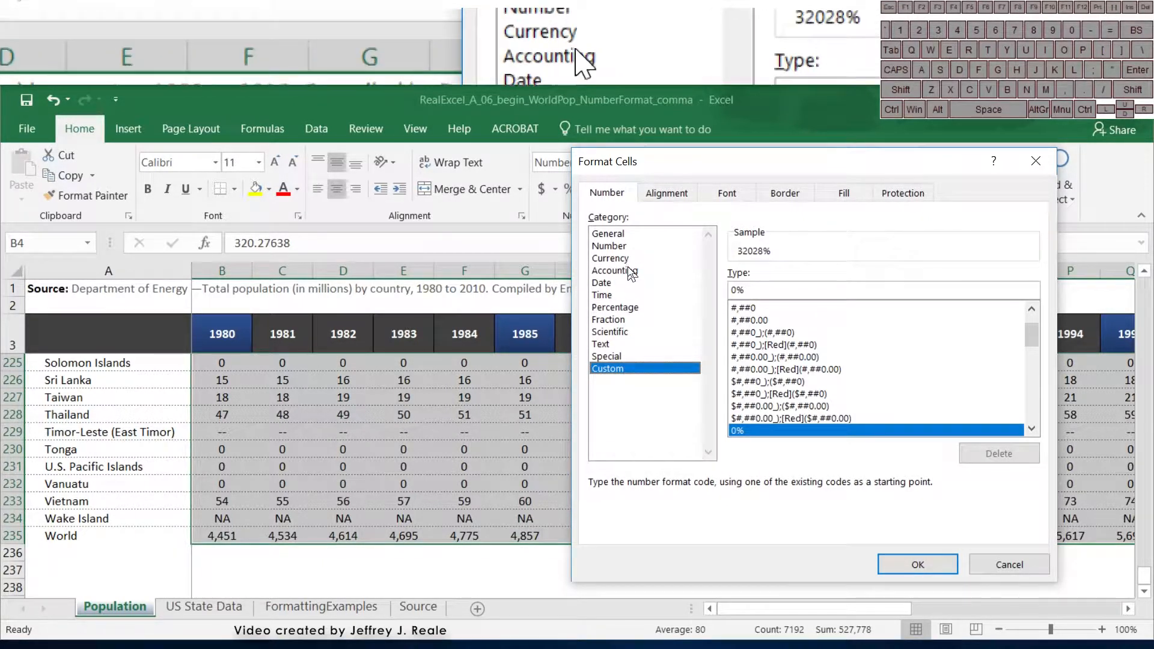
pyautogui.click(692, 258)
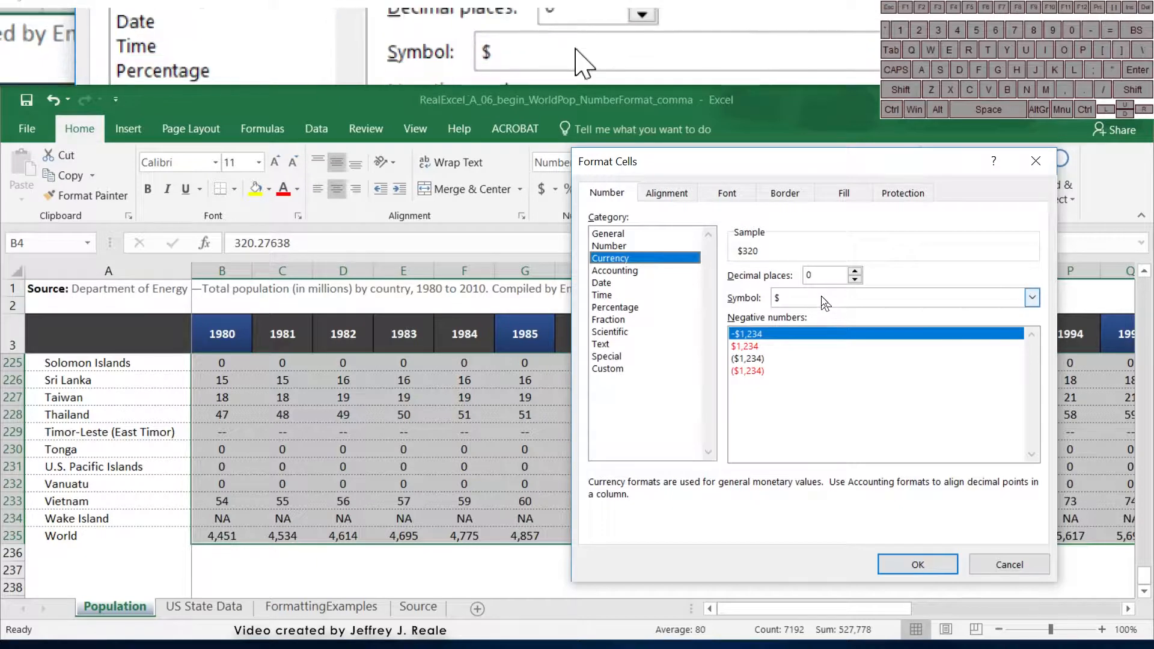
pyautogui.click(610, 369)
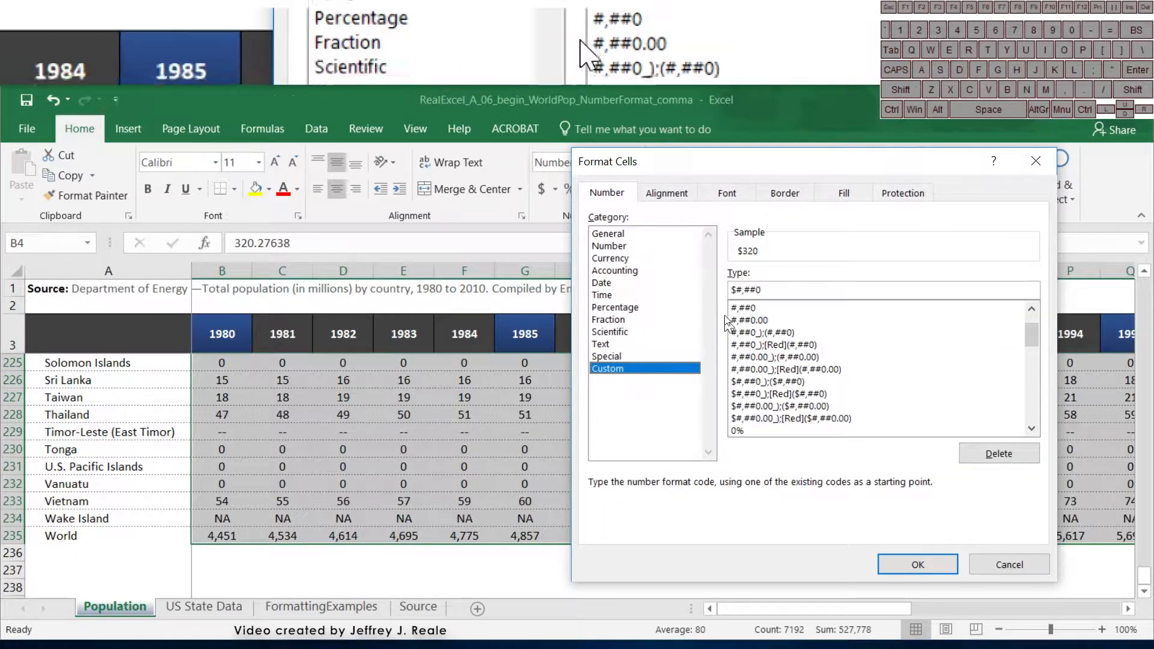
pyautogui.click(612, 246)
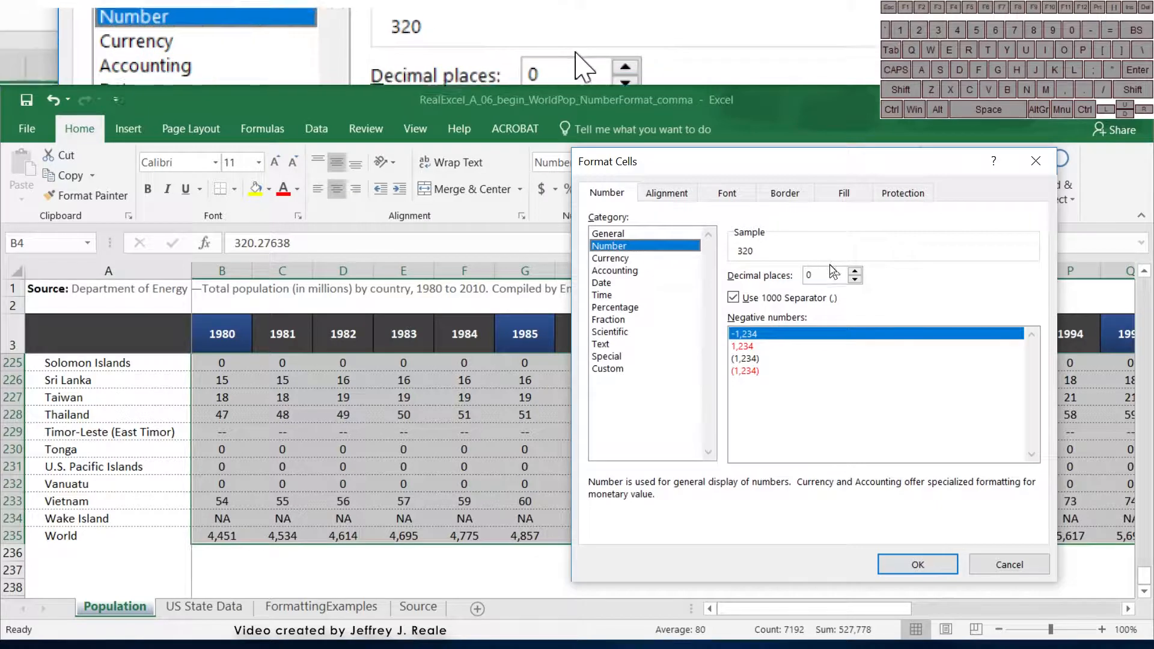
pyautogui.click(623, 369)
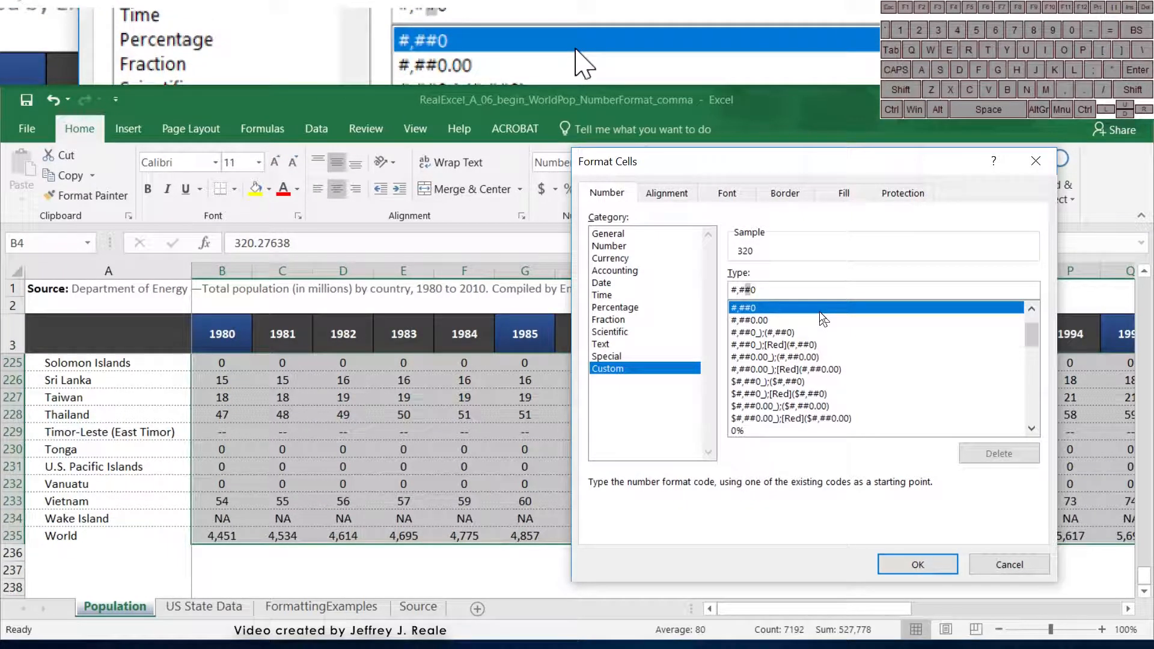
# Apply the custom format code #,#00 to the selected population figures and review the table rows
pyautogui.write('0')
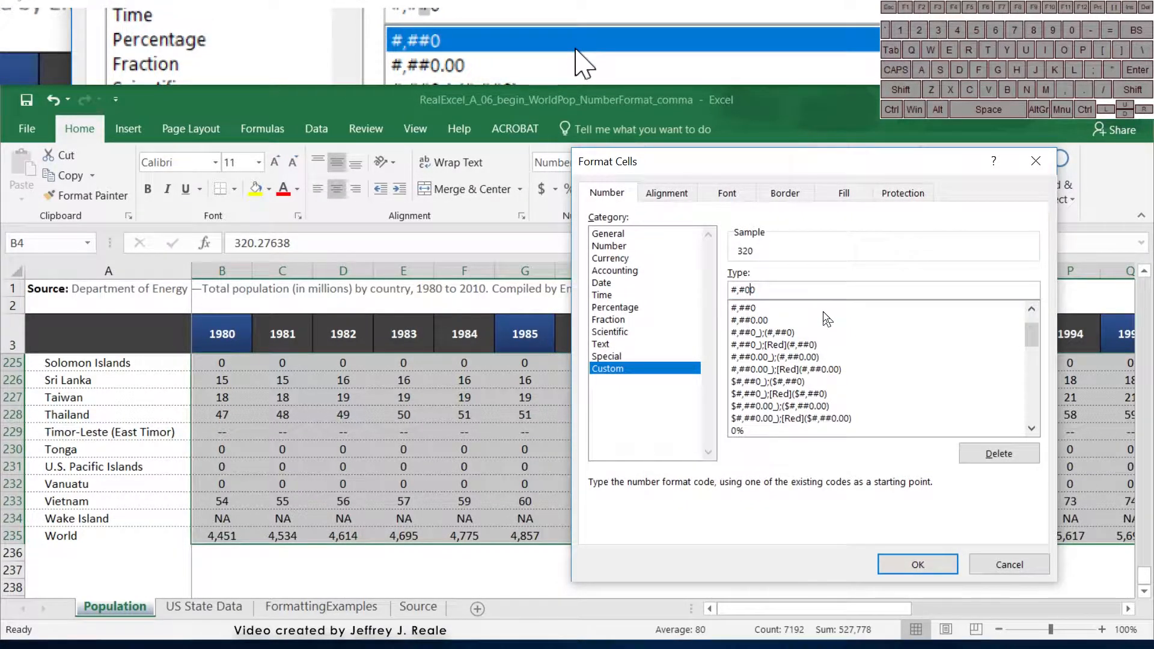
pyautogui.click(891, 572)
pyautogui.scroll(5, 400, 466)
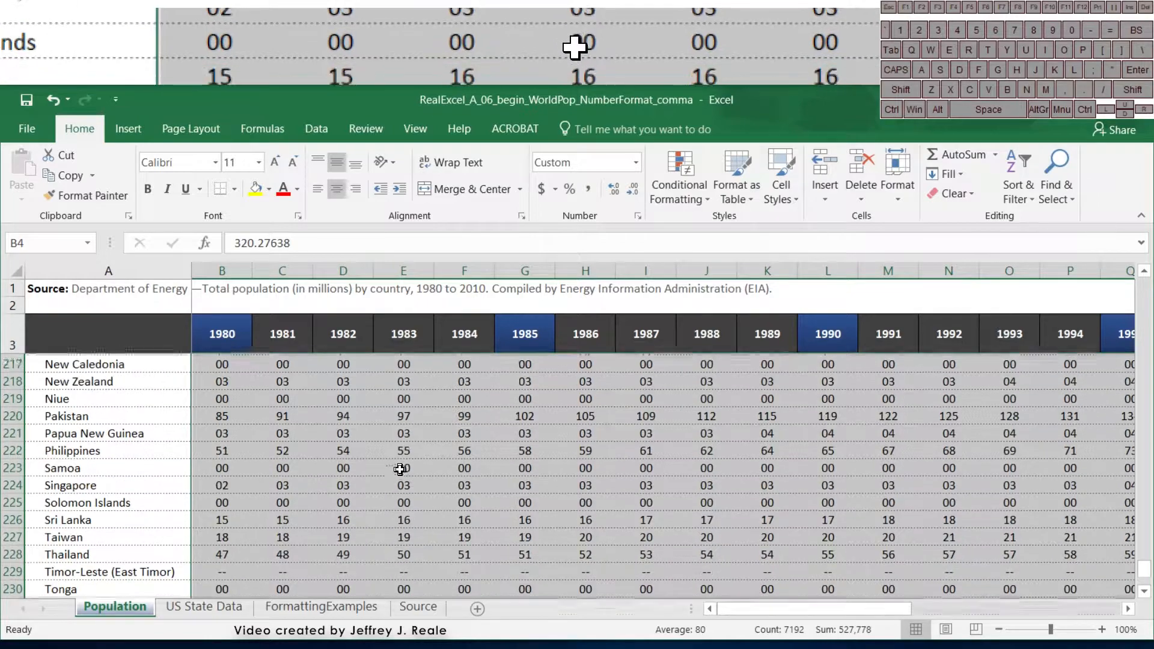
pyautogui.scroll(8, 400, 469)
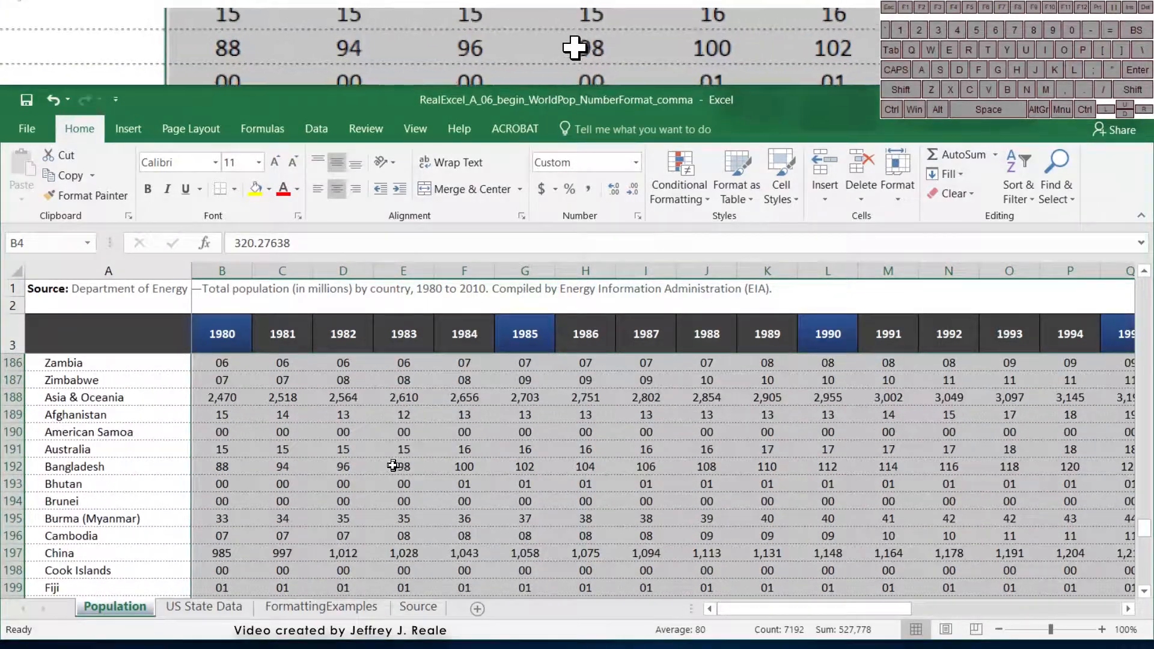
# Change the selected population figures' custom format code to #,000 so at least three digits are displayed
pyautogui.rightClick(360, 428)
pyautogui.click(418, 340)
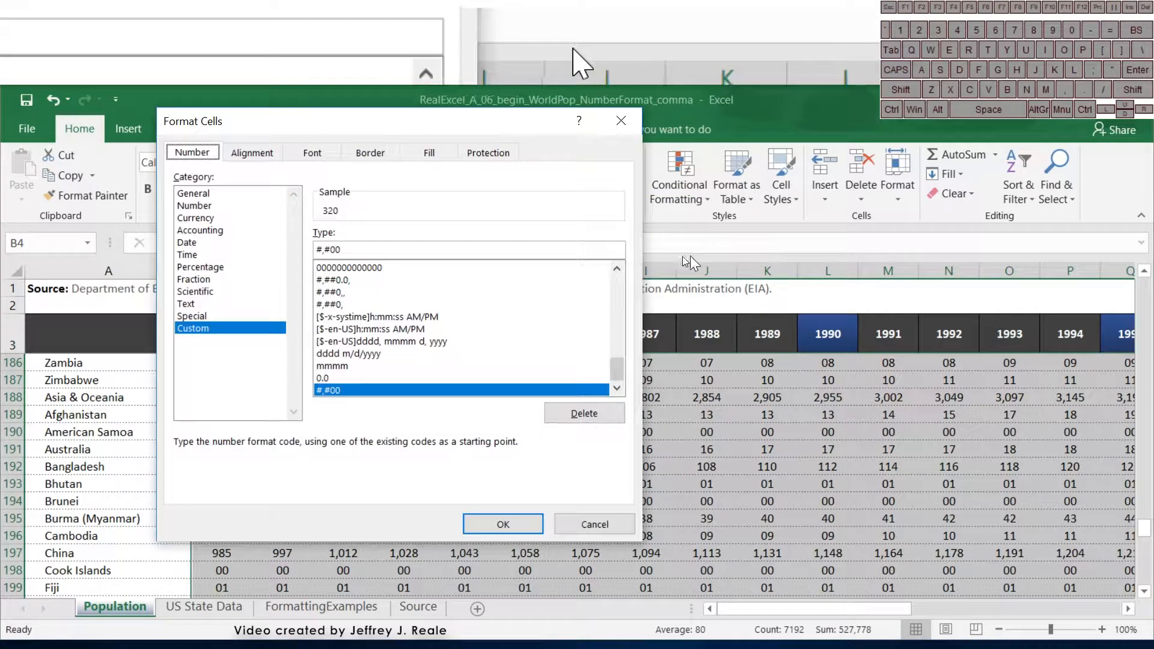
pyautogui.moveTo(446, 139); pyautogui.dragTo(923, 166)
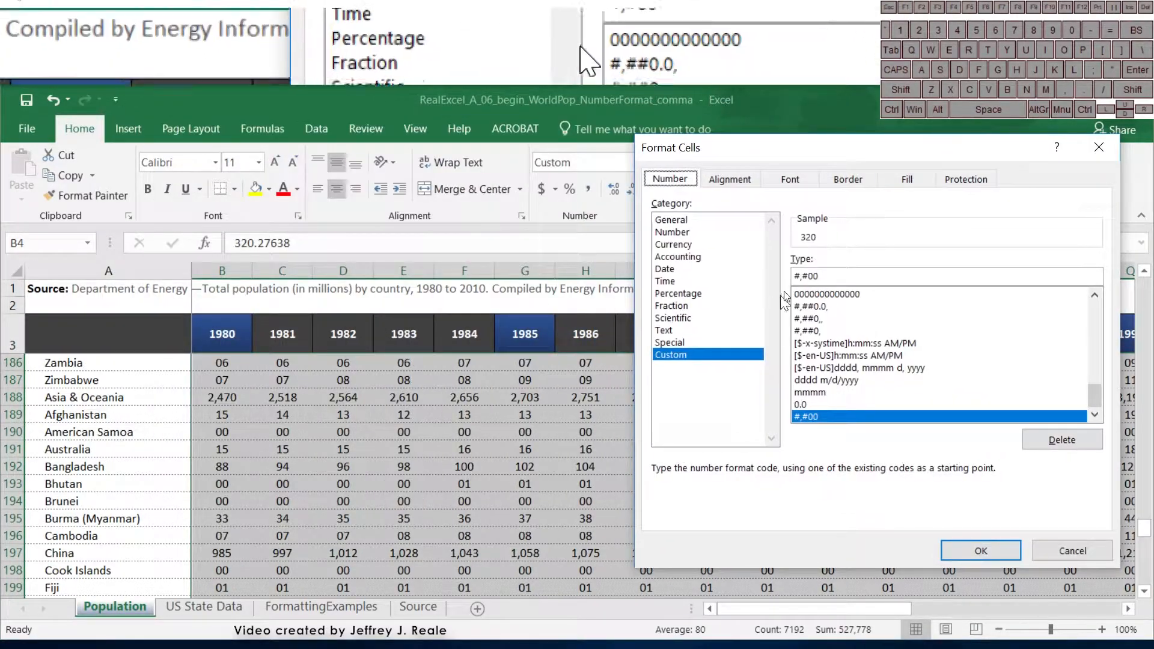
pyautogui.click(805, 275)
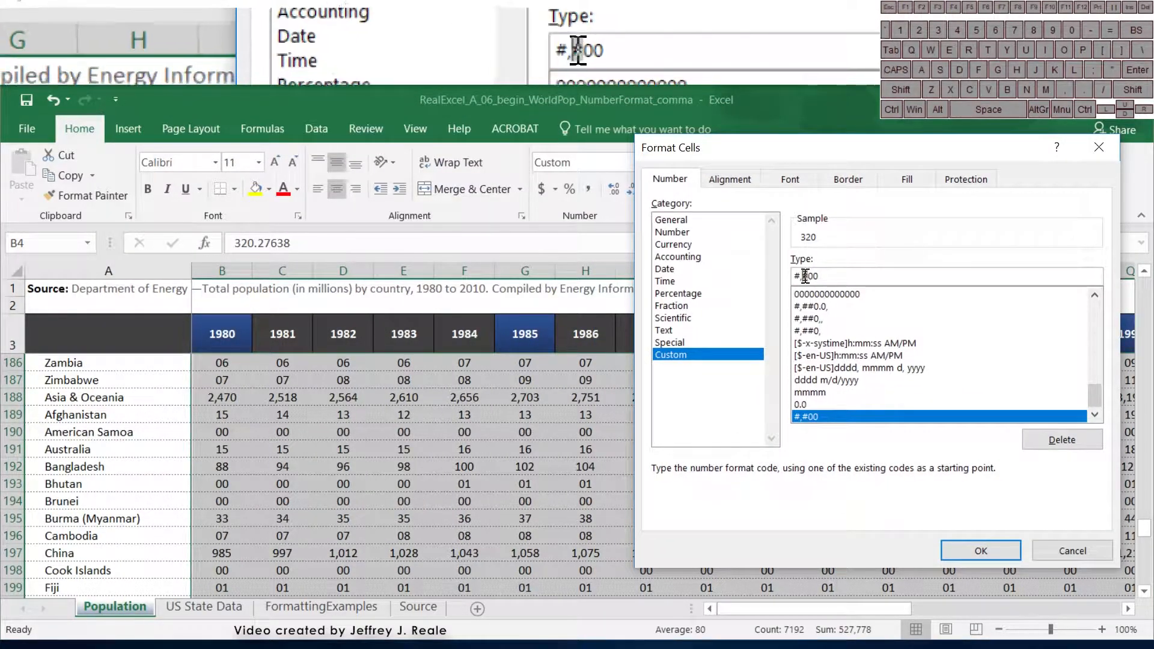
pyautogui.write('0')
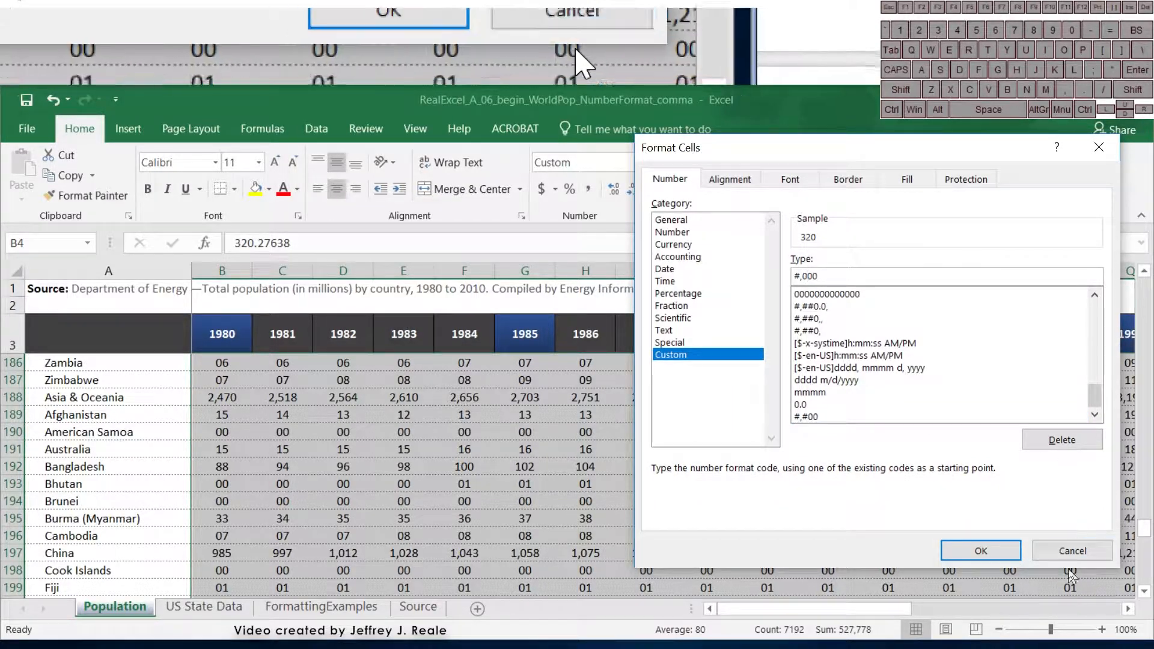
pyautogui.click(981, 549)
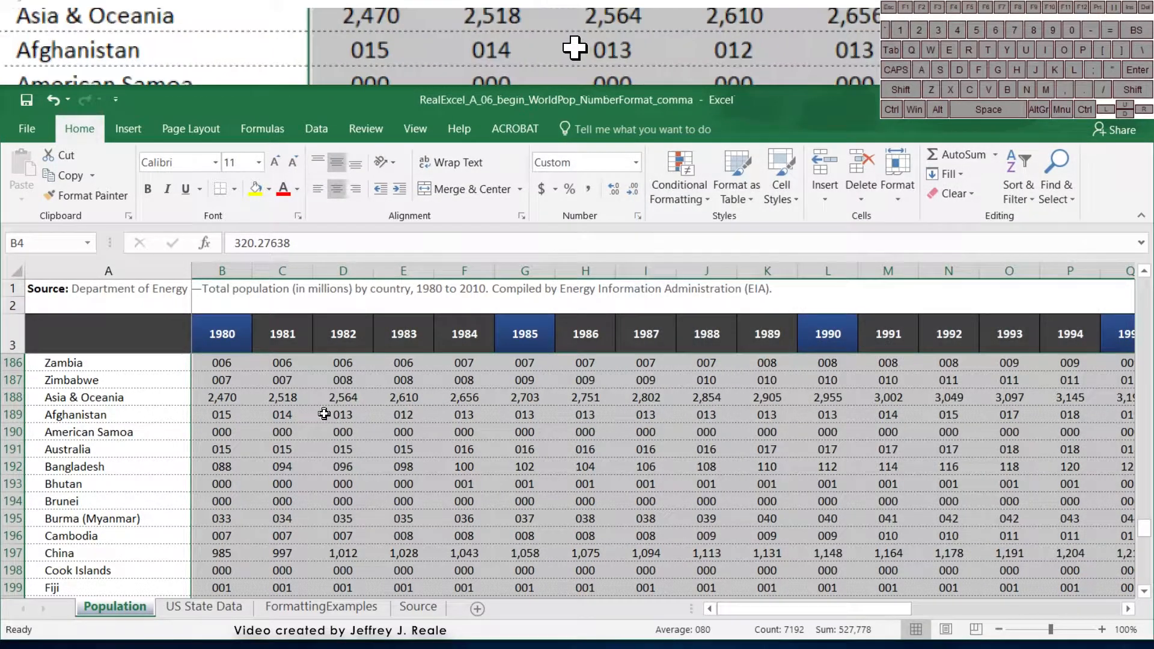
# Replace the custom format code of the selected population figures with #,##0.0 to display one decimal place
pyautogui.rightClick(505, 430)
pyautogui.click(545, 359)
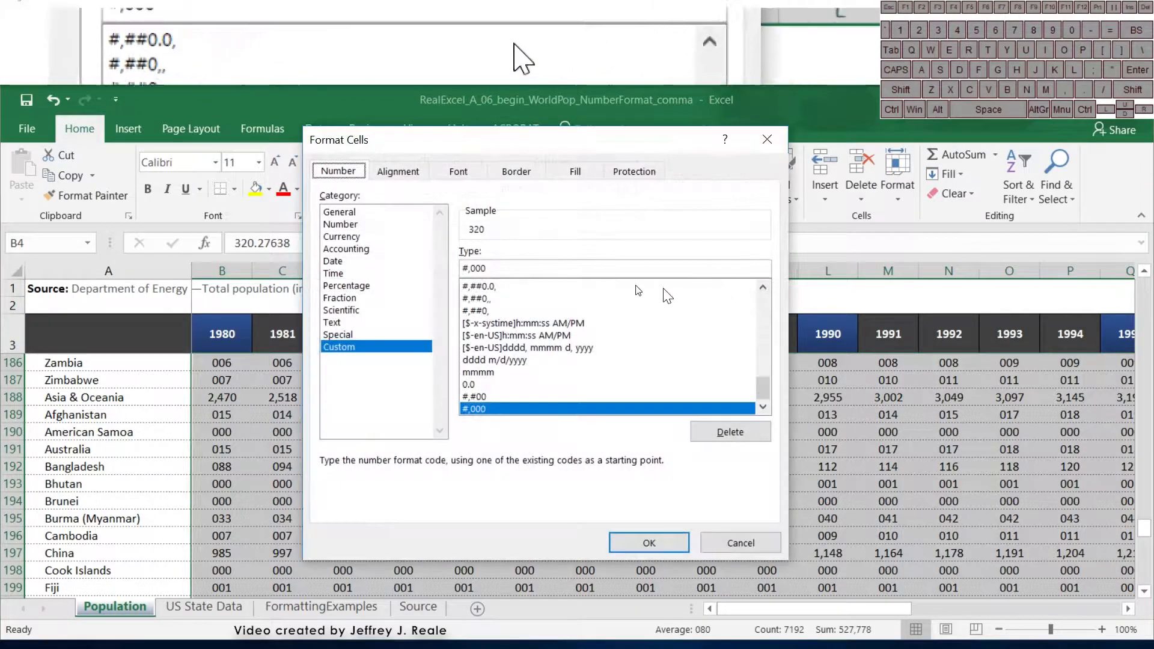
pyautogui.moveTo(517, 150); pyautogui.dragTo(653, 208)
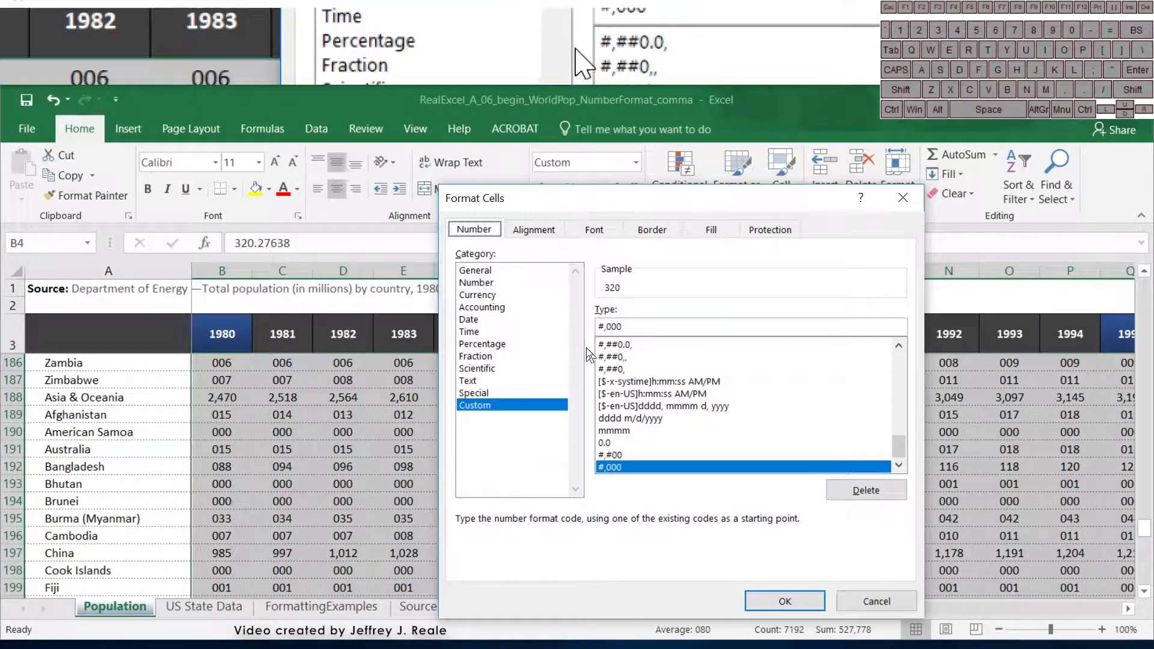
pyautogui.click(622, 327)
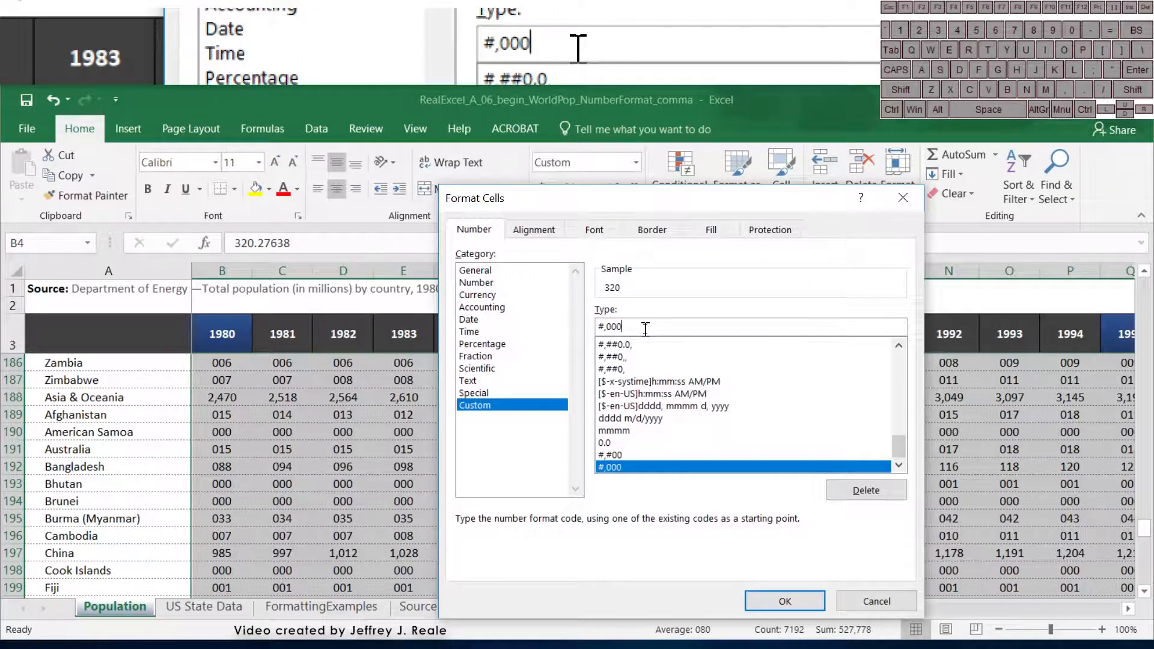
pyautogui.press('BackSpace')
pyautogui.press('BackSpace')
pyautogui.press('BackSpace')
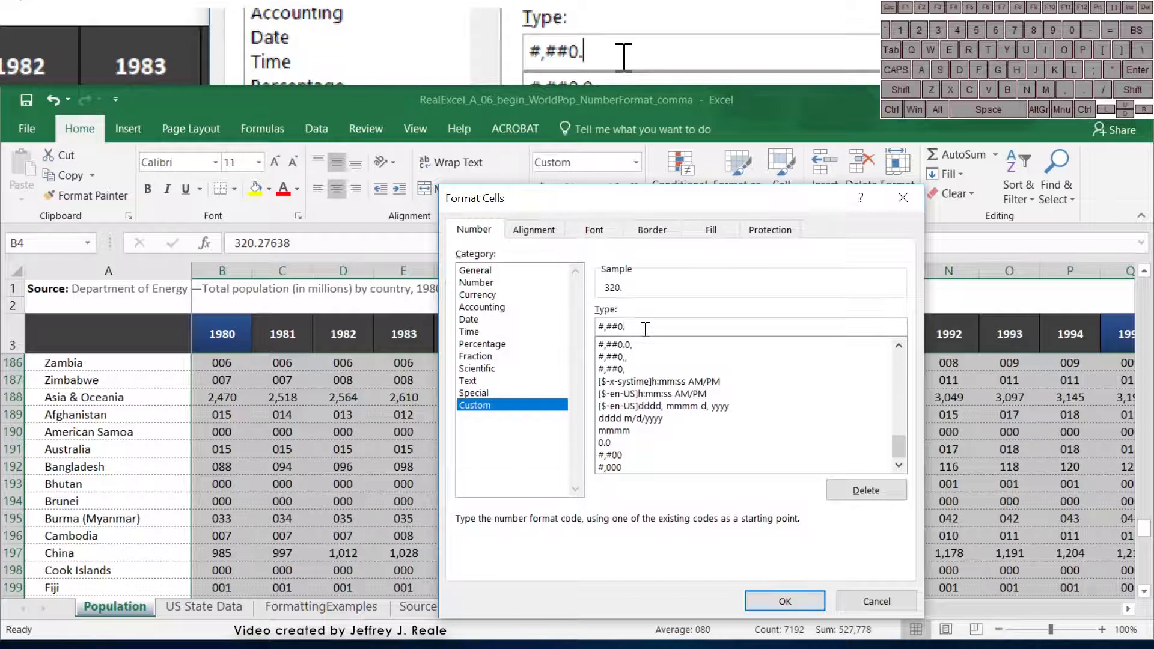
pyautogui.write('##0.0')
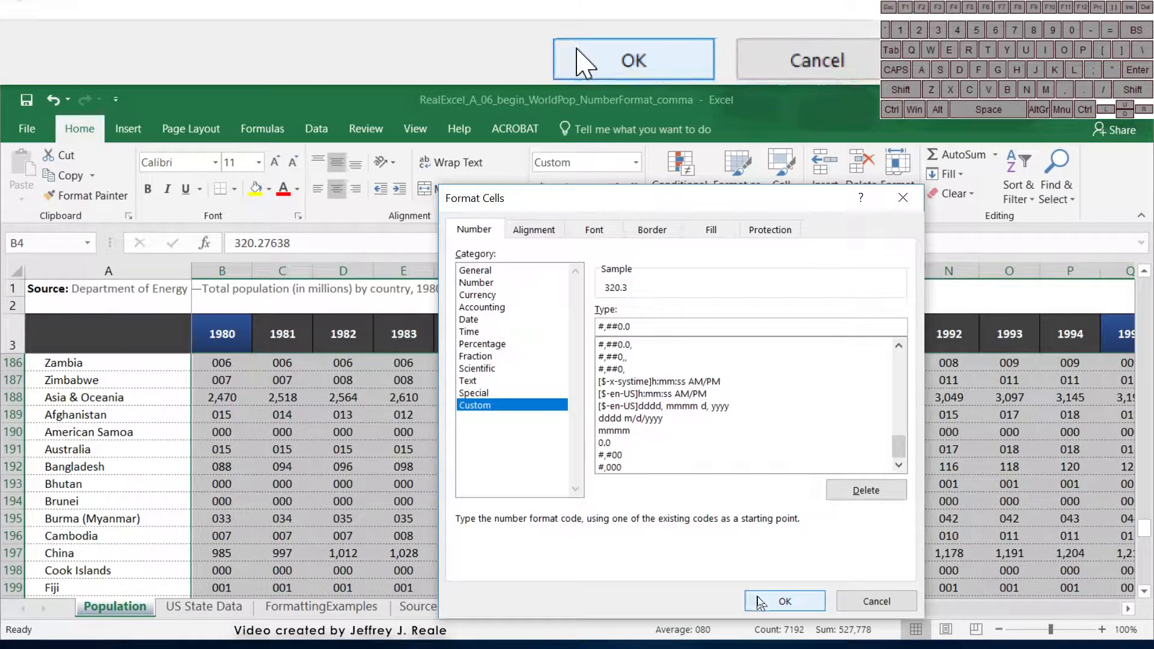
pyautogui.click(784, 601)
# Change the decimal digit in the selected figures' custom format code to an optional one, giving #,##0.#
pyautogui.rightClick(425, 454)
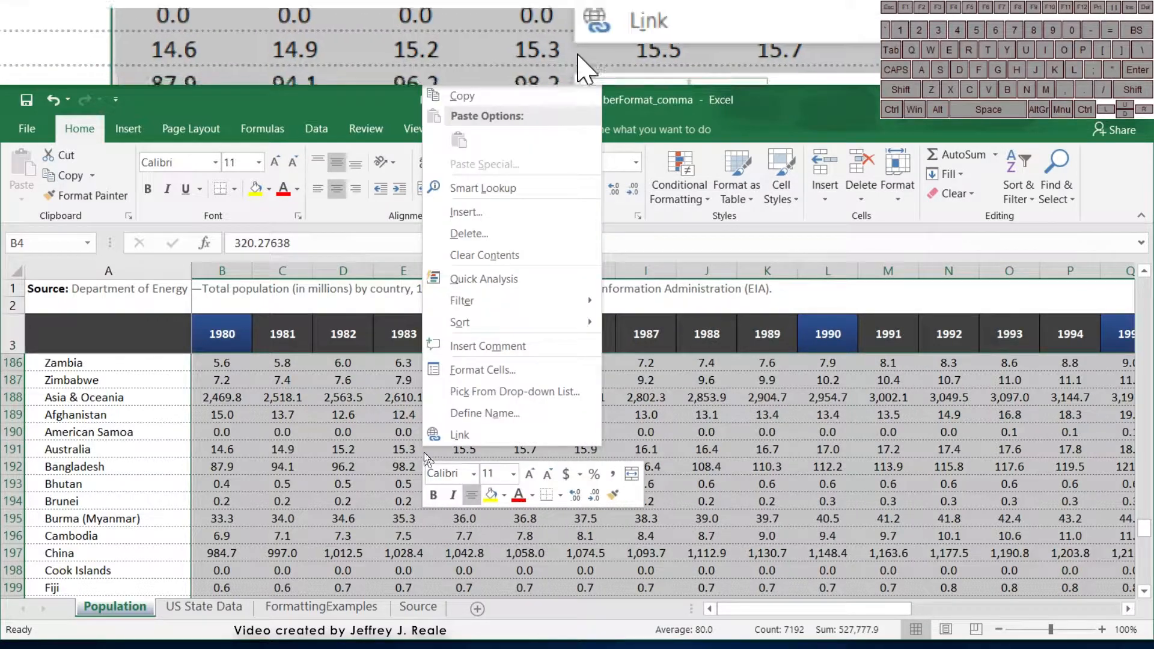
pyautogui.click(471, 369)
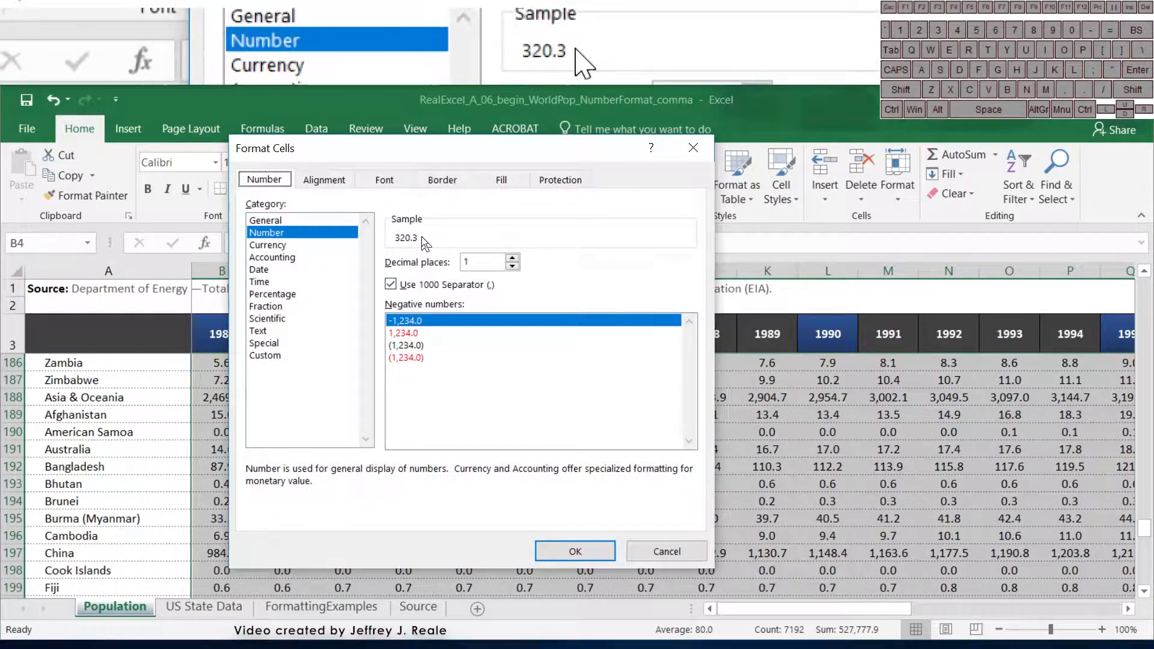
pyautogui.click(281, 357)
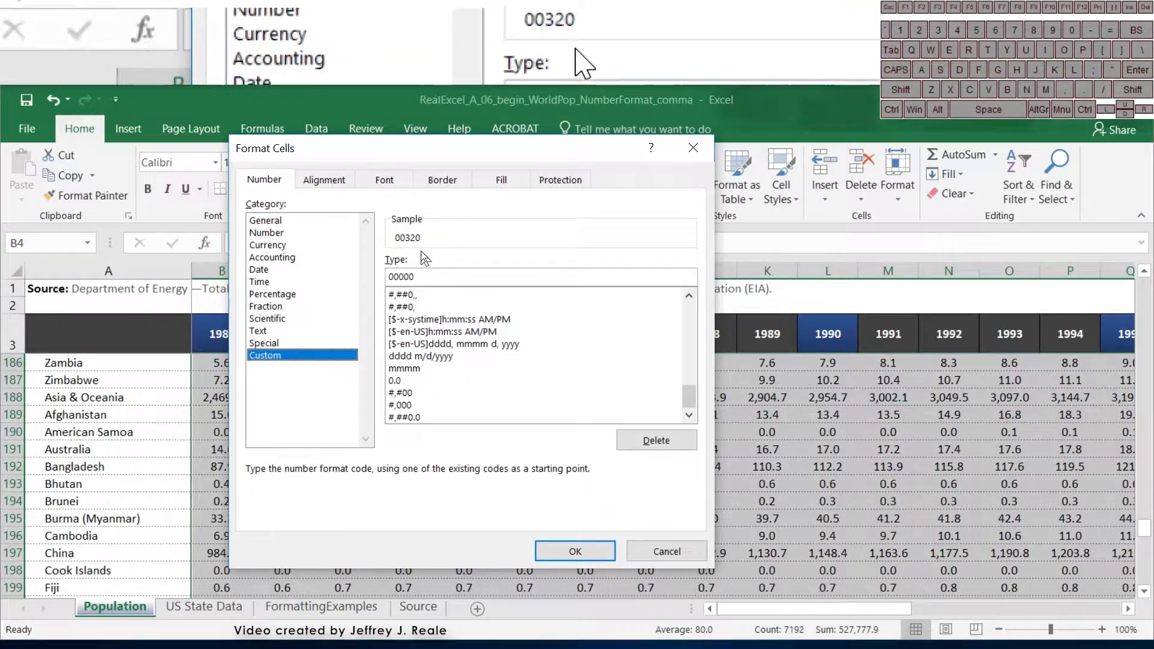
pyautogui.click(280, 234)
pyautogui.click(287, 358)
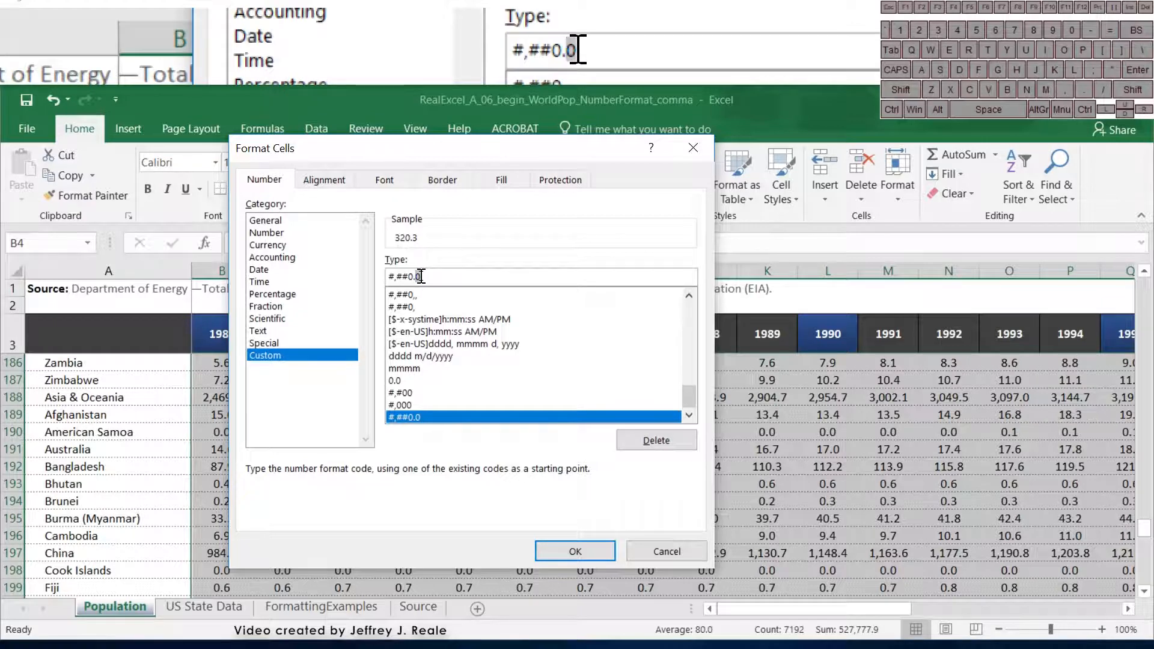
pyautogui.write('#')
pyautogui.click(575, 551)
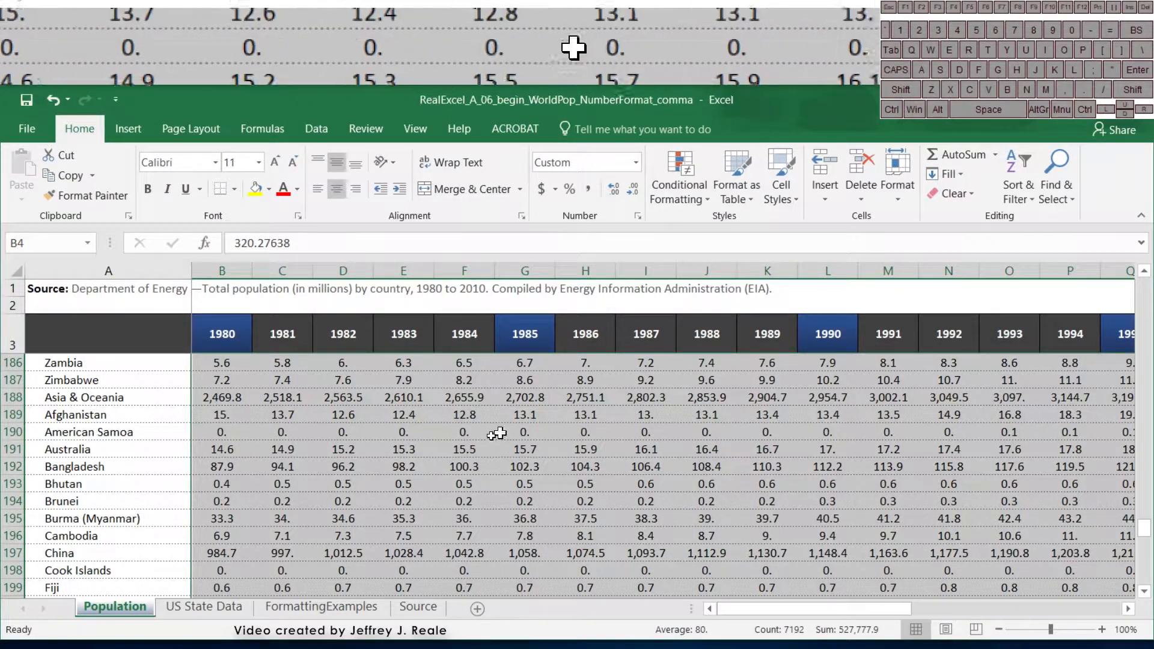
# Apply the scaling format code #,##0.0, to the population figures and inspect the underlying 1980 value for Asia & Oceania
pyautogui.rightClick(468, 410)
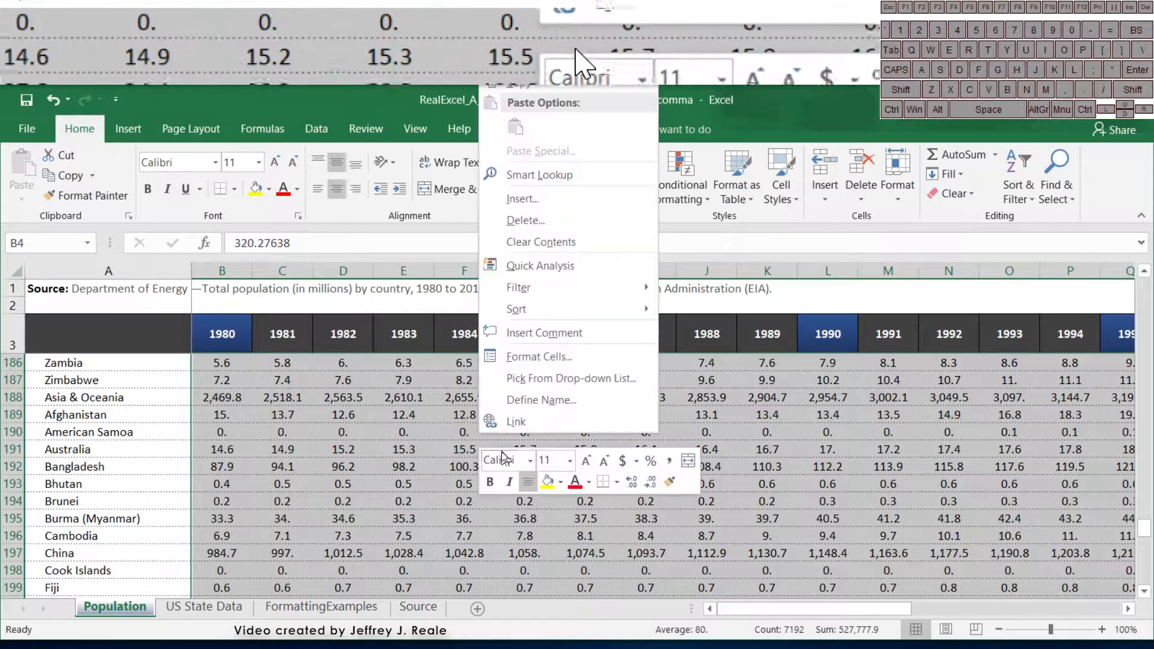
pyautogui.click(518, 359)
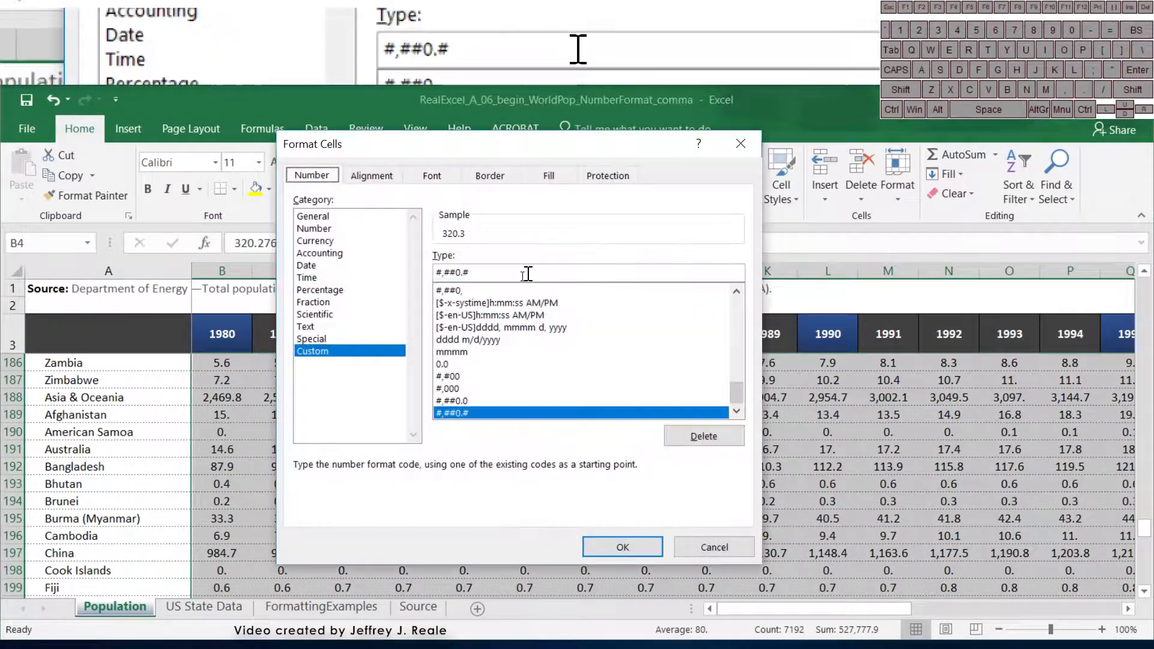
pyautogui.click(475, 272)
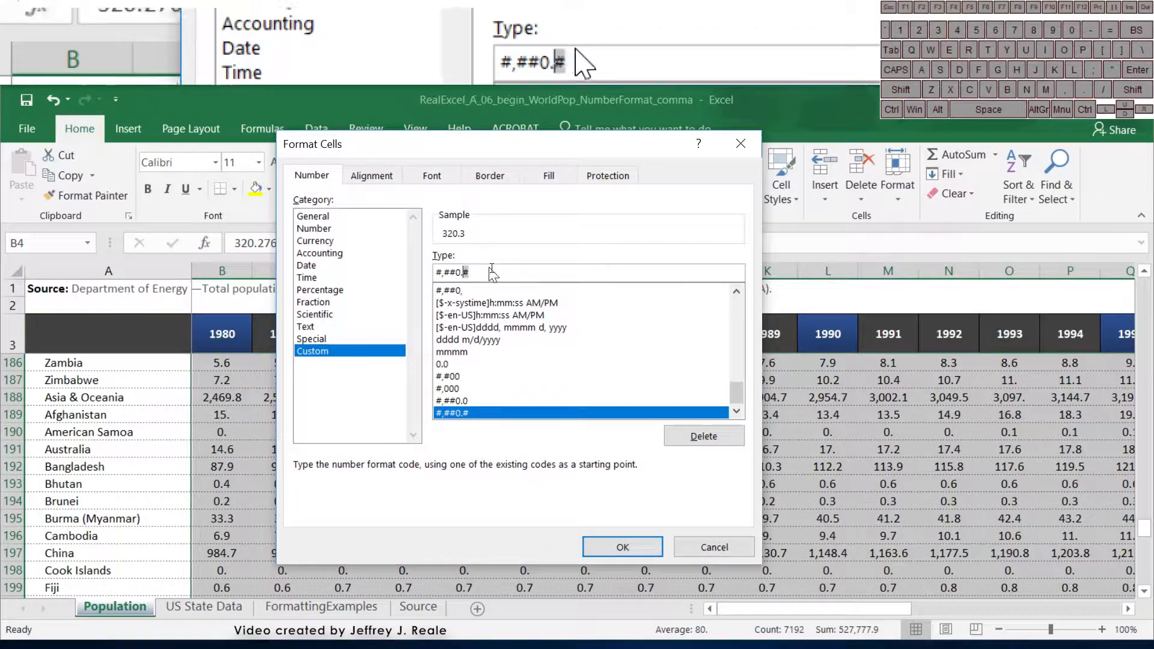
pyautogui.write('0,')
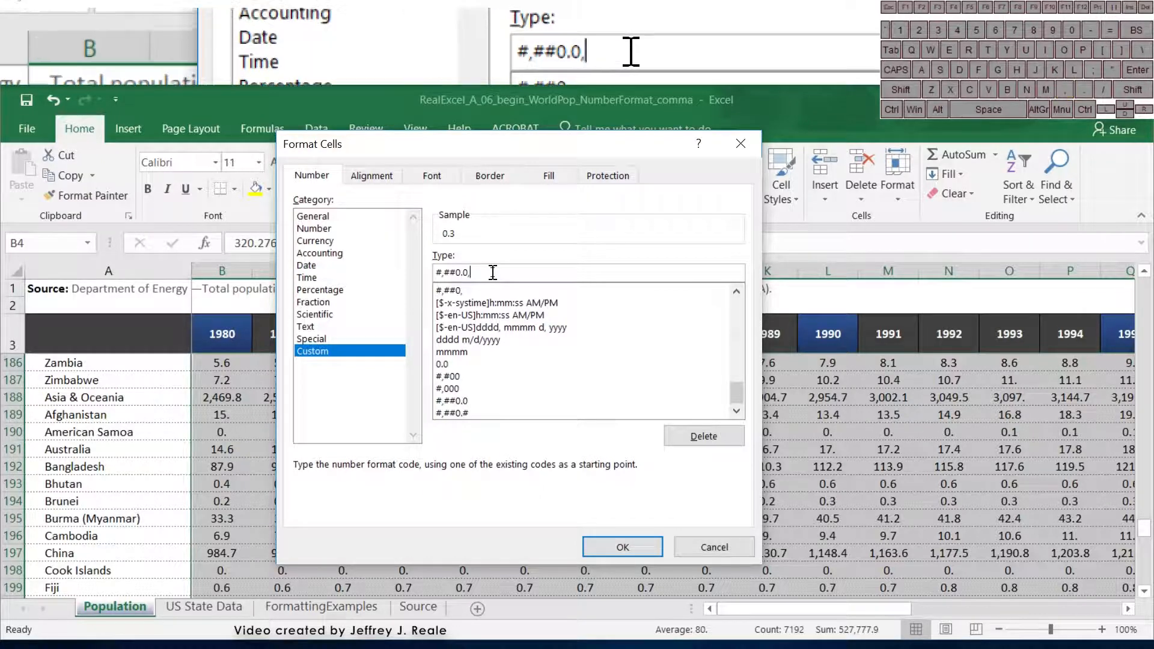
pyautogui.click(619, 546)
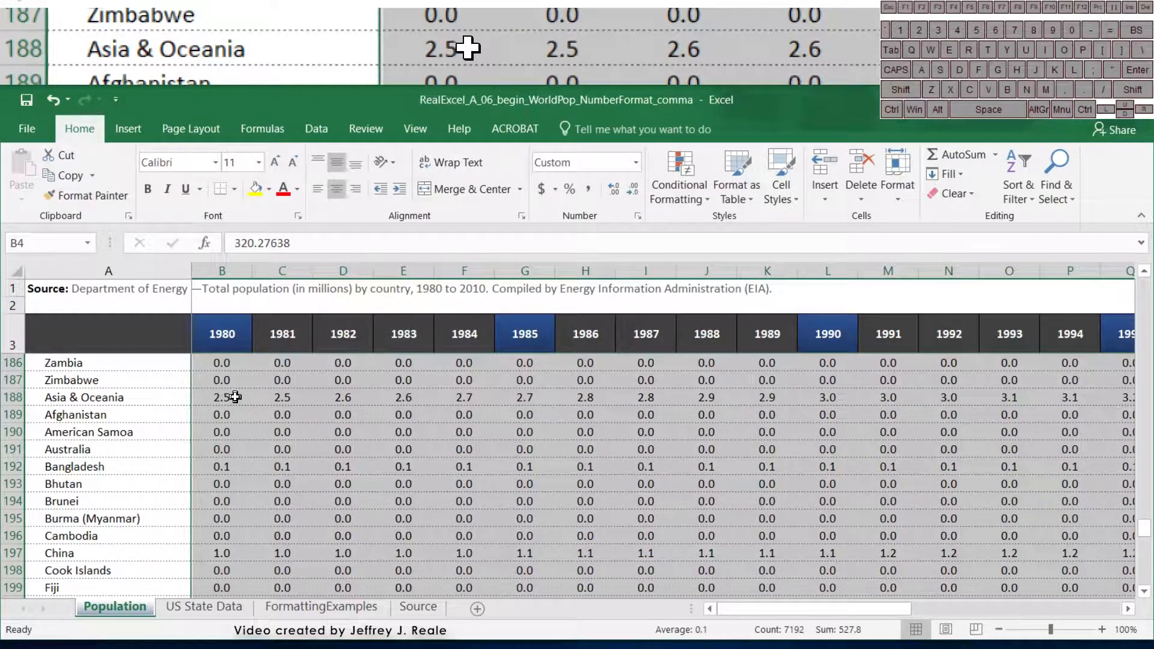
pyautogui.click(235, 403)
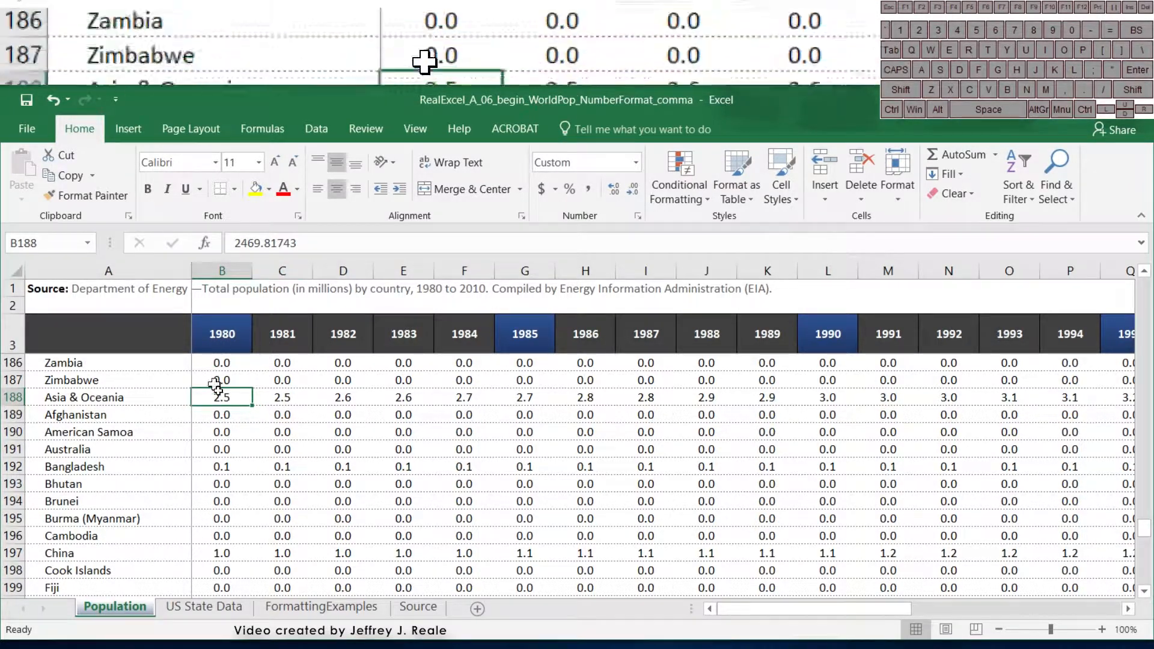
# Reselect all population figures from cell B4 to the table's end and apply the custom format code #,##0.0,"bn"
pyautogui.scroll(3, 224, 424)
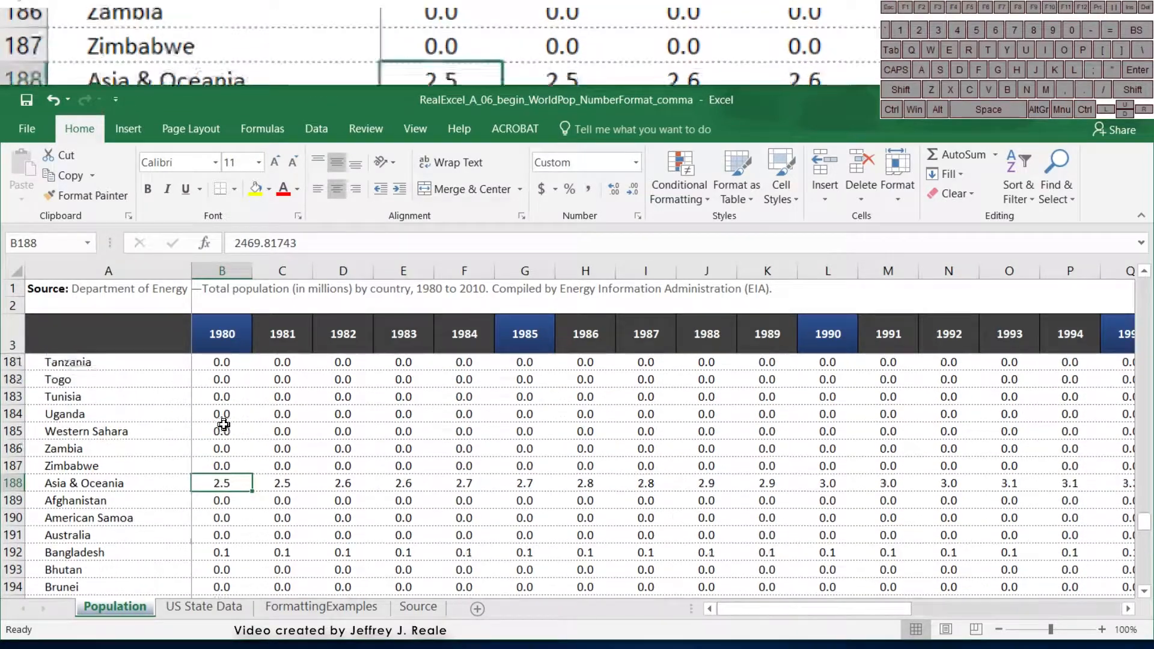
pyautogui.click(216, 346)
pyautogui.press('Down')
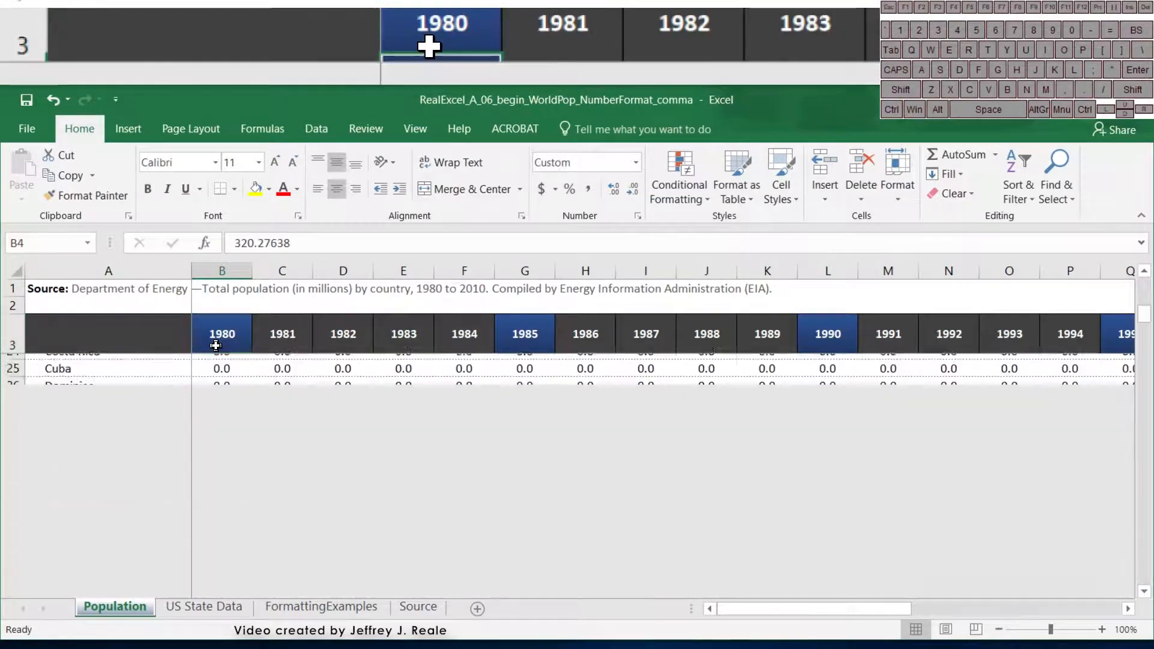
pyautogui.hotkey('ctrl', 'shift', 'End')
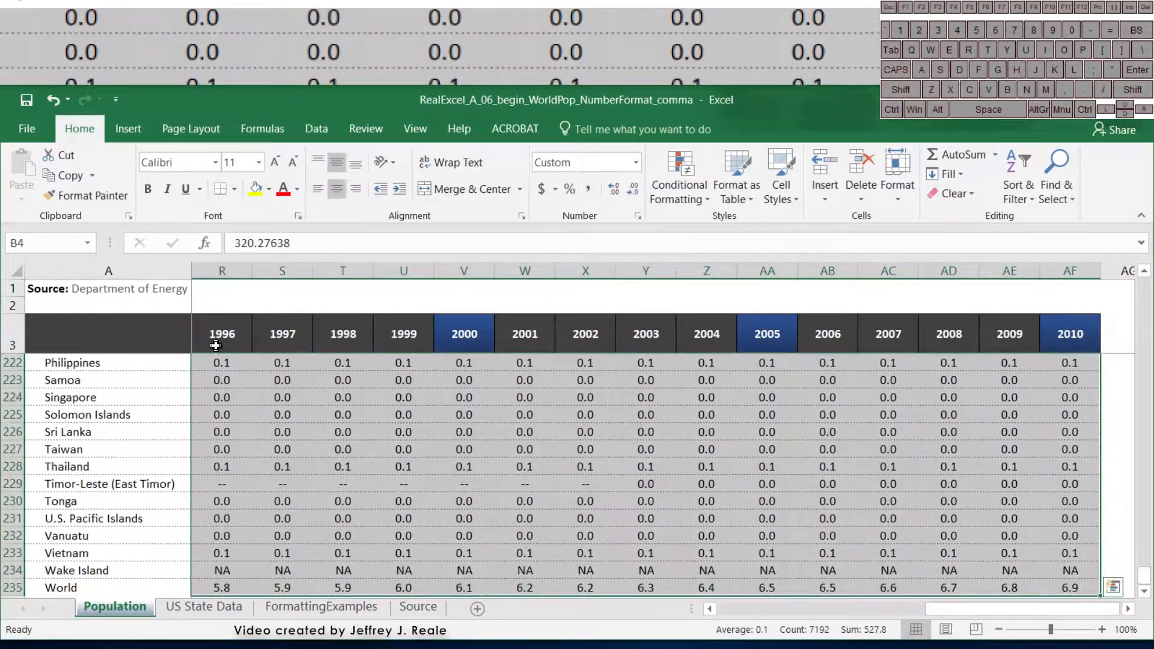
pyautogui.rightClick(335, 449)
pyautogui.click(393, 372)
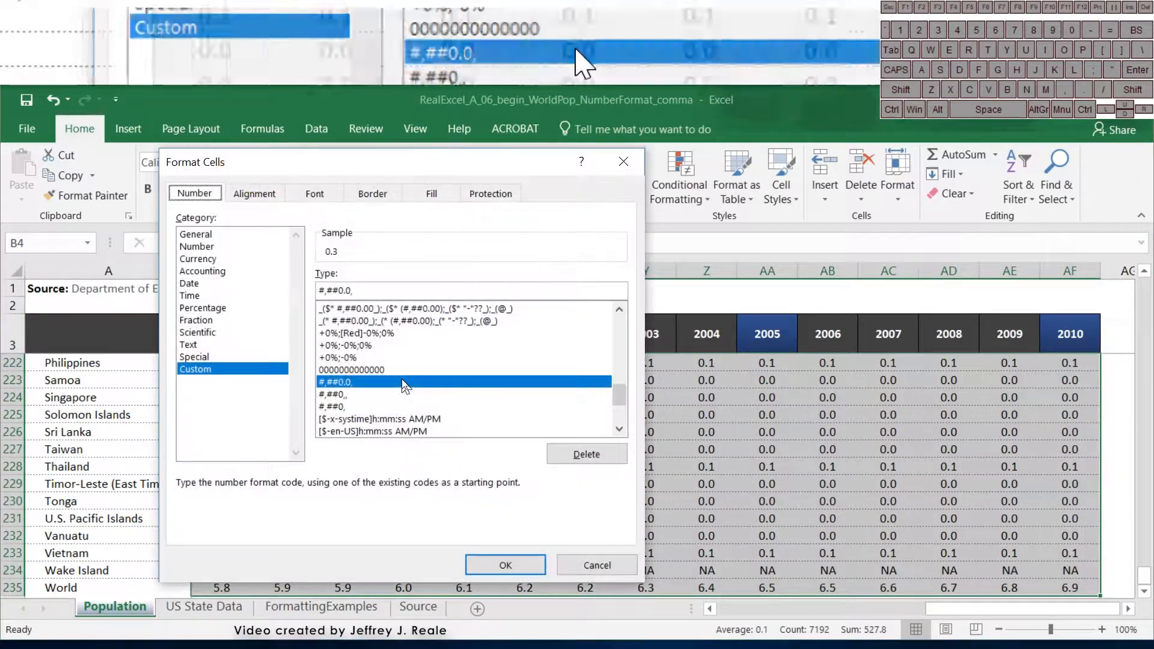
pyautogui.click(384, 289)
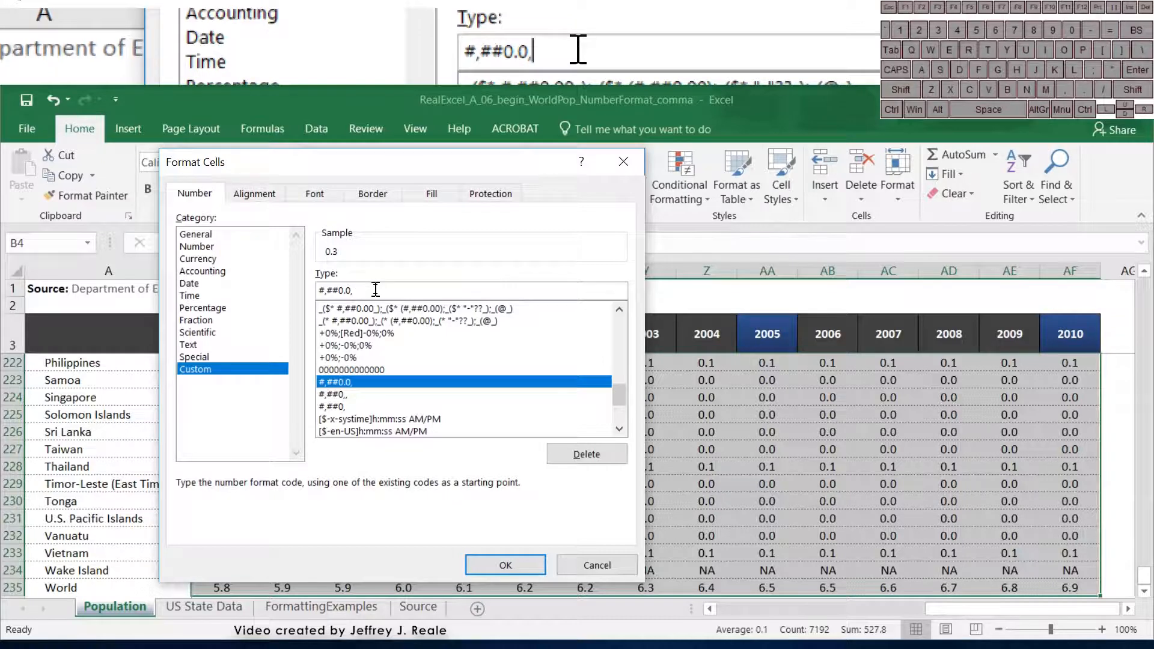
pyautogui.write('"bn')
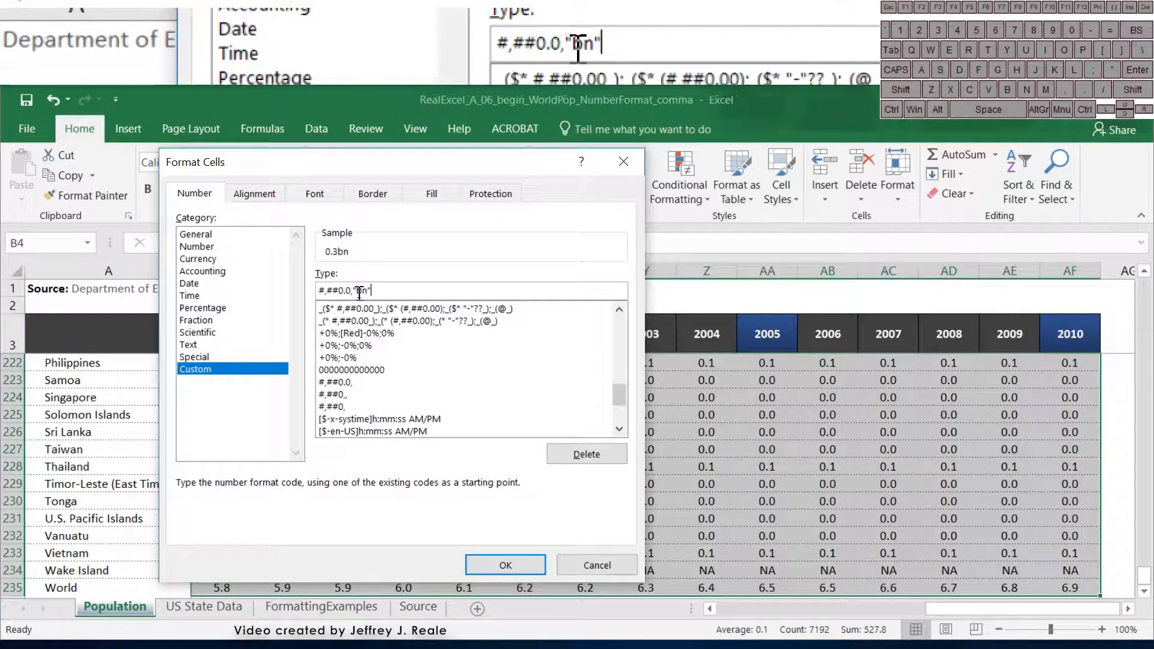
pyautogui.click(504, 564)
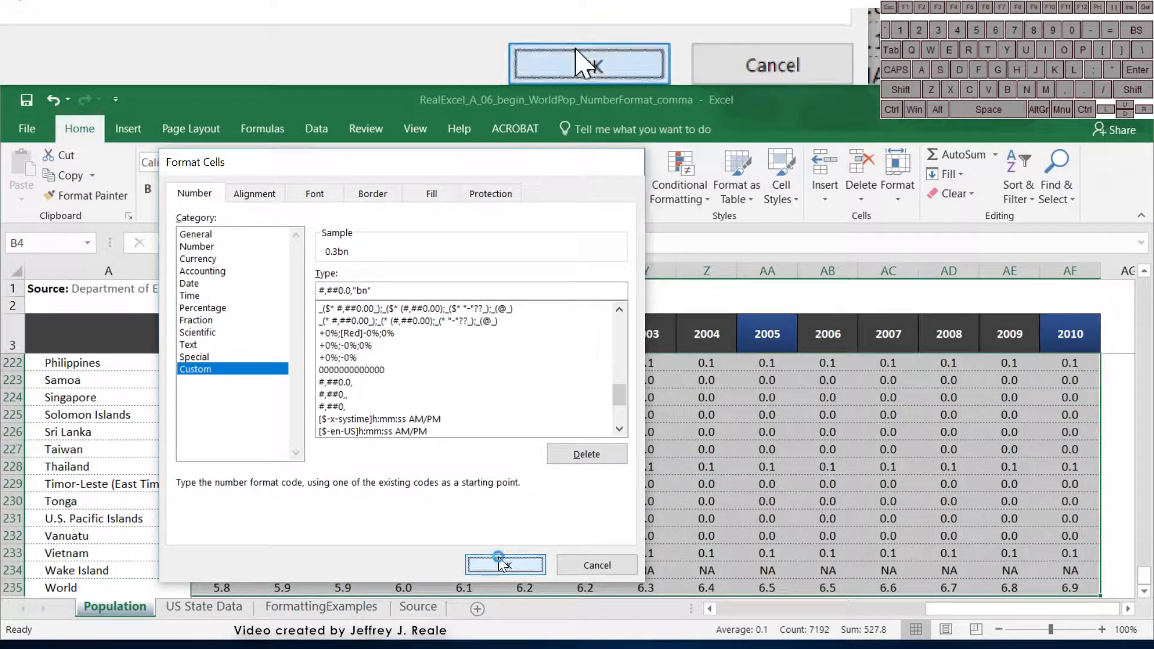
# Change the selected population figures' custom format code to #,##0.000,"bn" and review the reformatted rows
pyautogui.middleClick(663, 485)
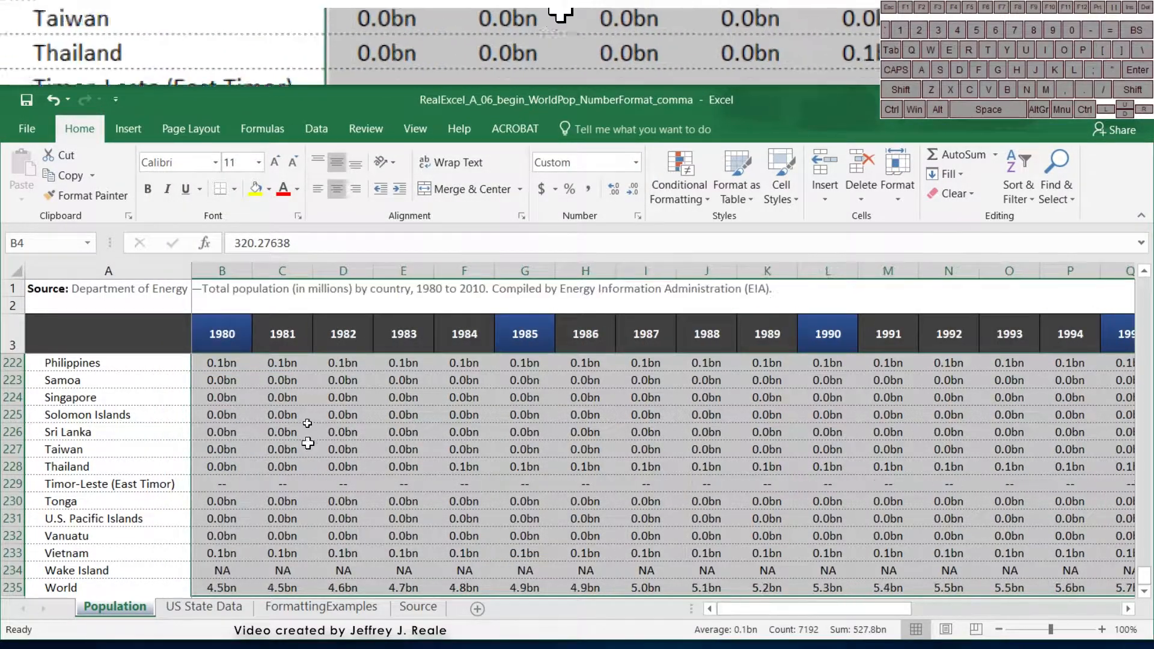
pyautogui.middleClick(407, 532)
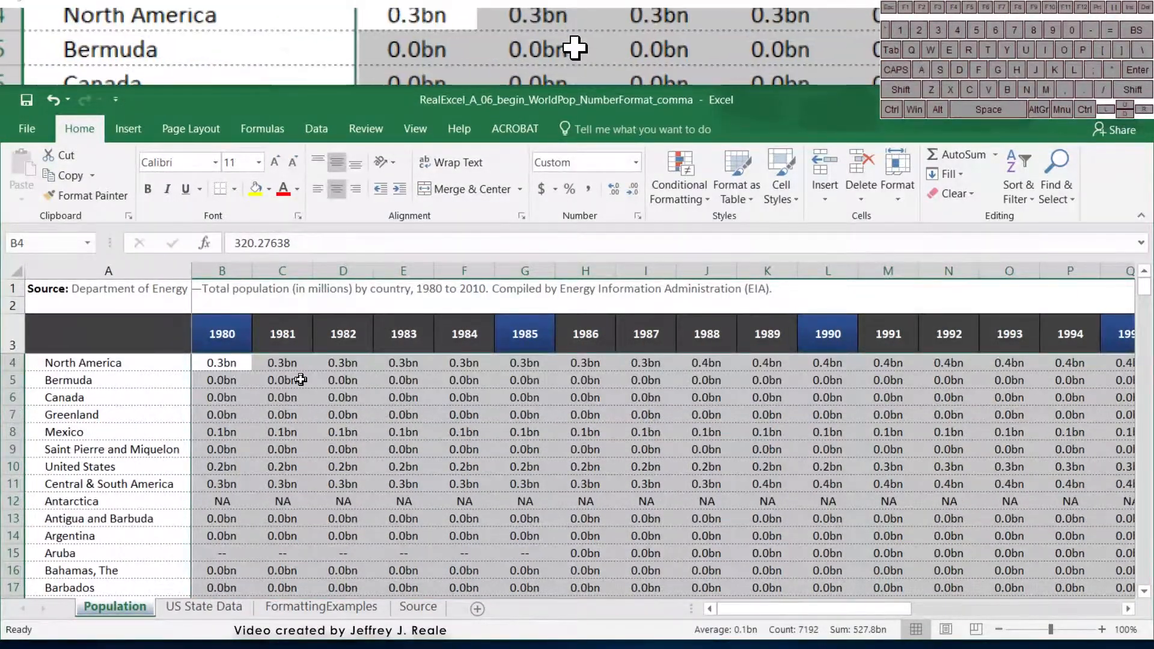
pyautogui.rightClick(300, 380)
pyautogui.click(351, 571)
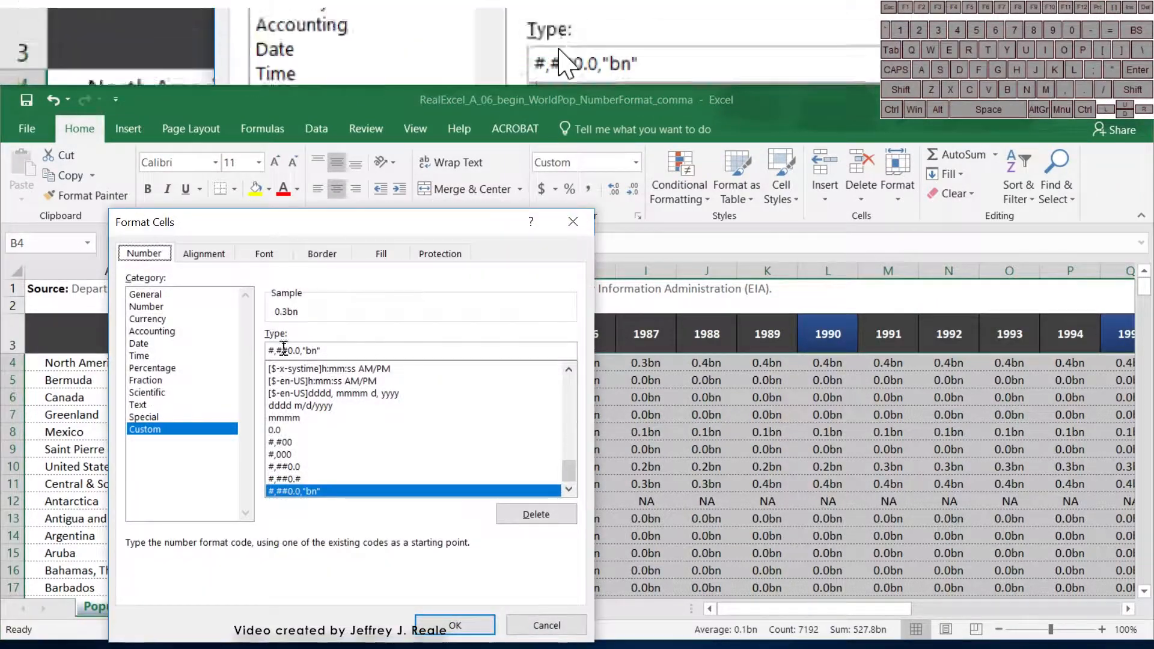
pyautogui.click(301, 350)
pyautogui.write('00')
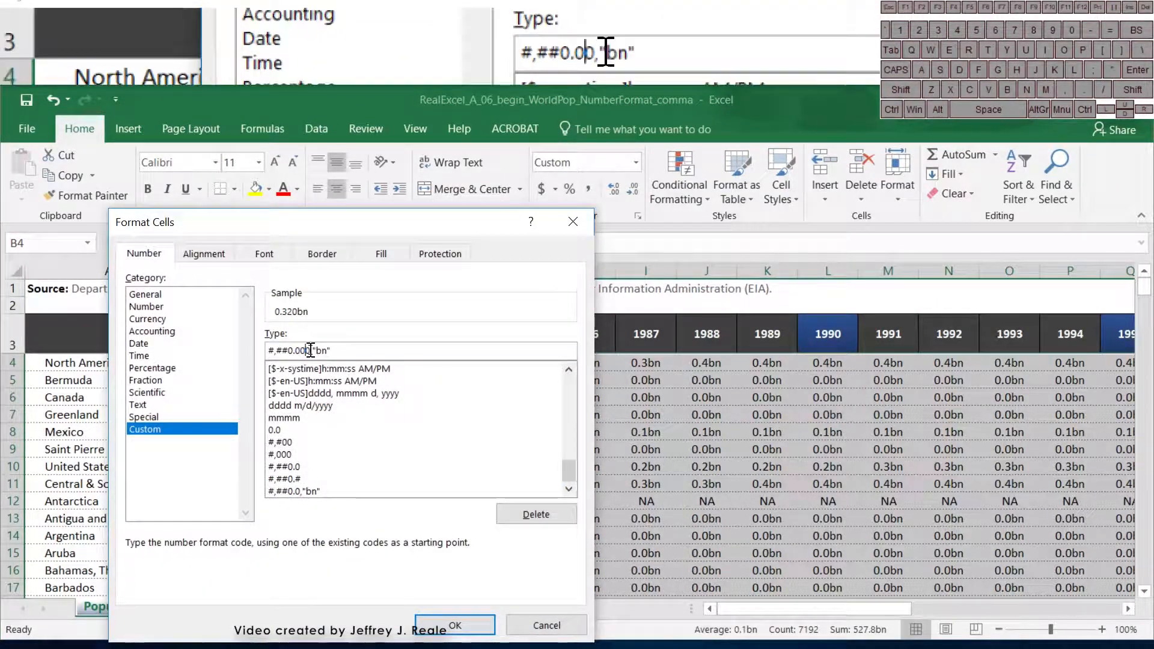
pyautogui.click(455, 625)
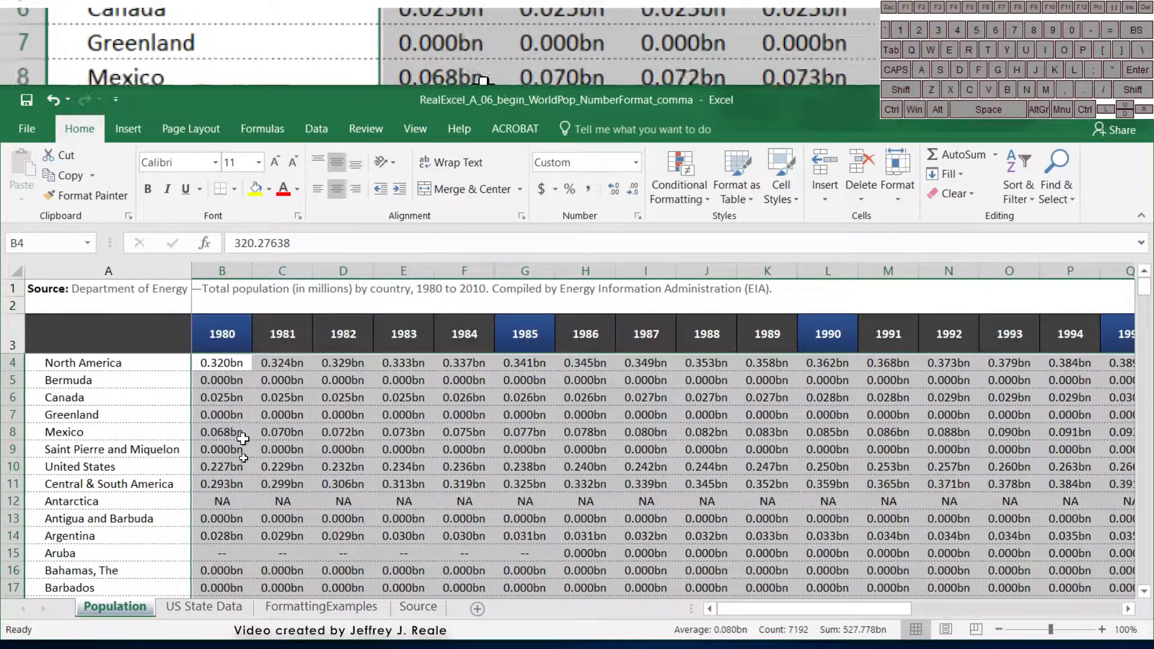
pyautogui.scroll(-6, 259, 505)
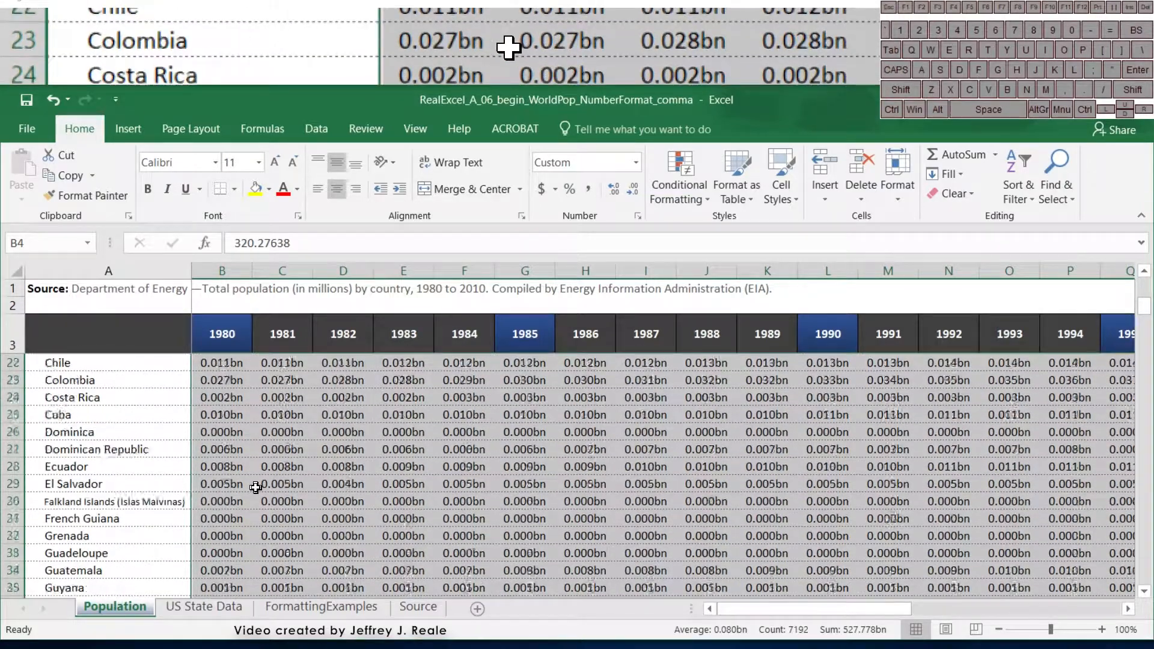
pyautogui.scroll(-11, 256, 487)
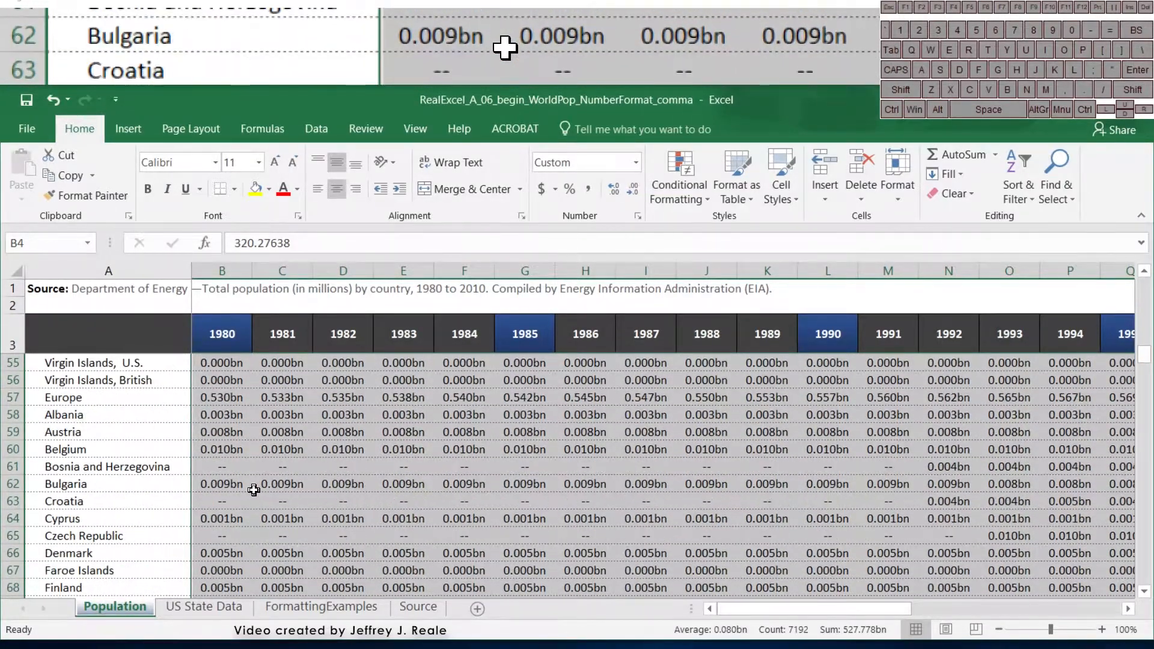
pyautogui.scroll(-3, 253, 490)
pyautogui.scroll(20, 255, 493)
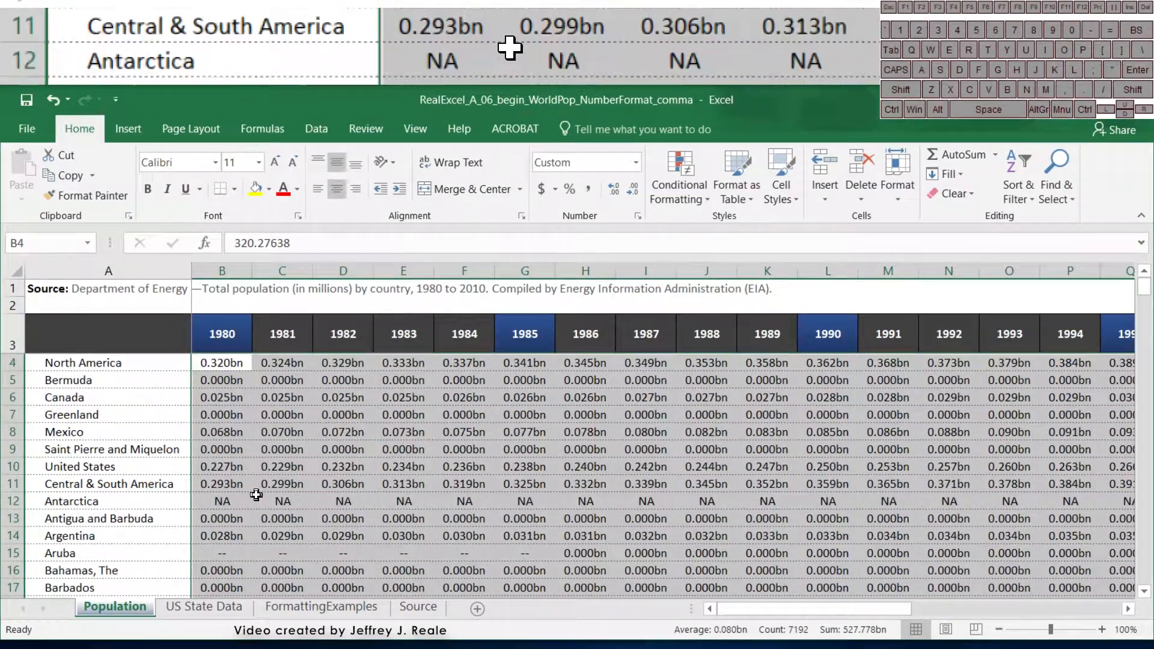
# Replace the selected population figures' custom format code with #,##0"M" to show whole millions, and clear the range selection
pyautogui.rightClick(366, 415)
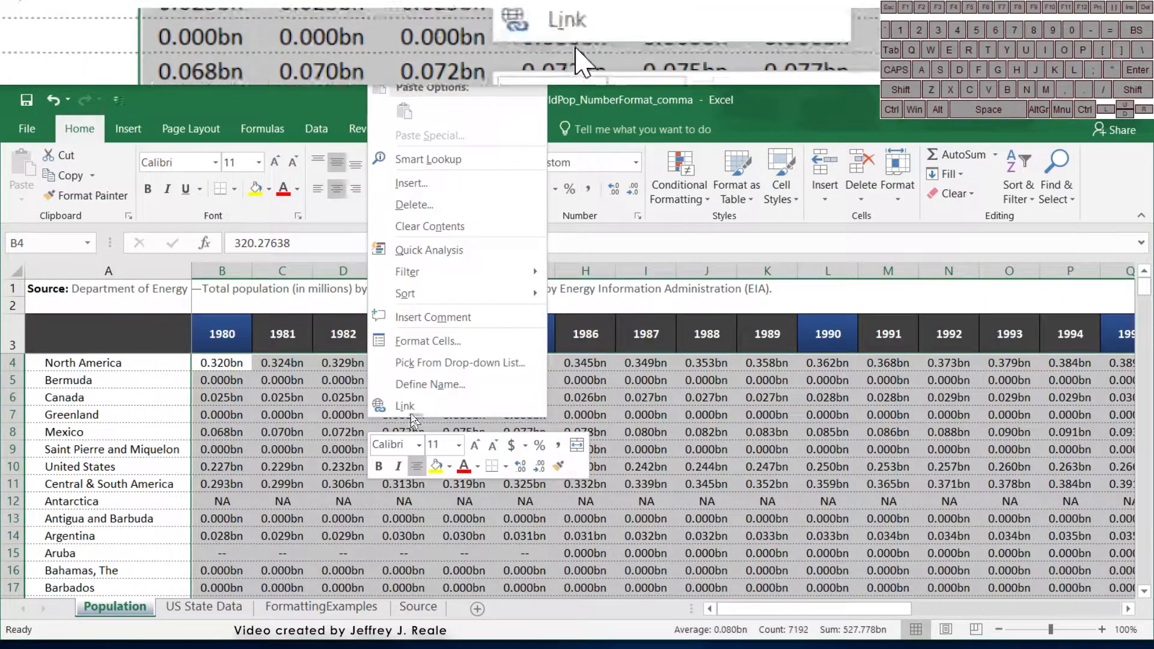
pyautogui.click(404, 338)
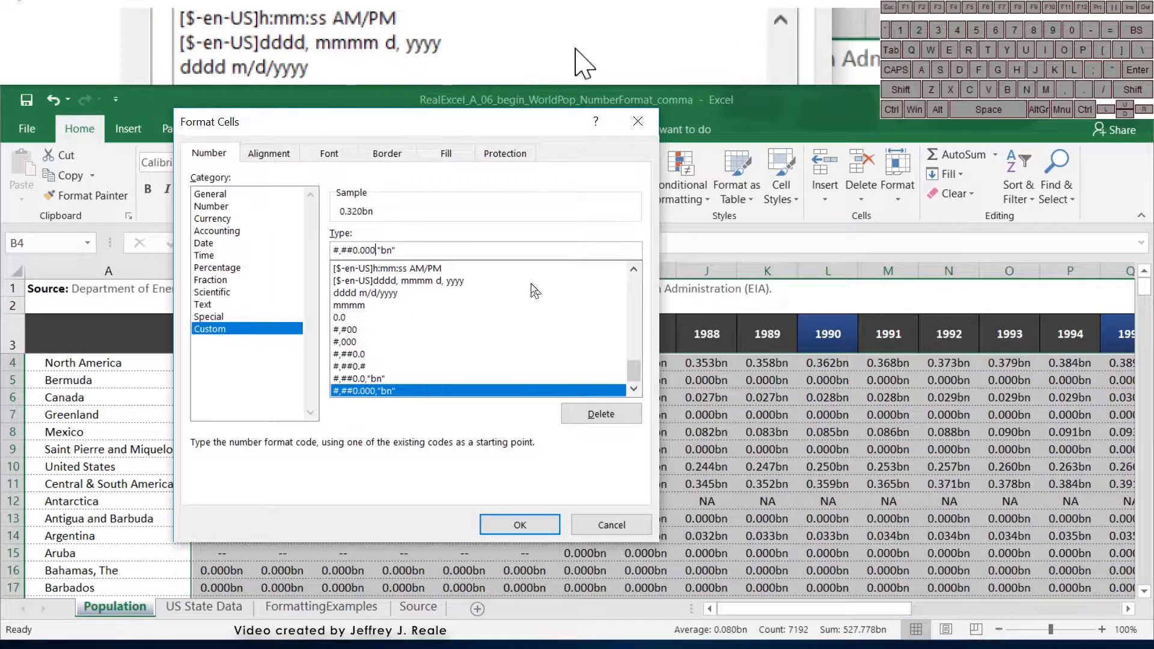
pyautogui.press('BackSpace')
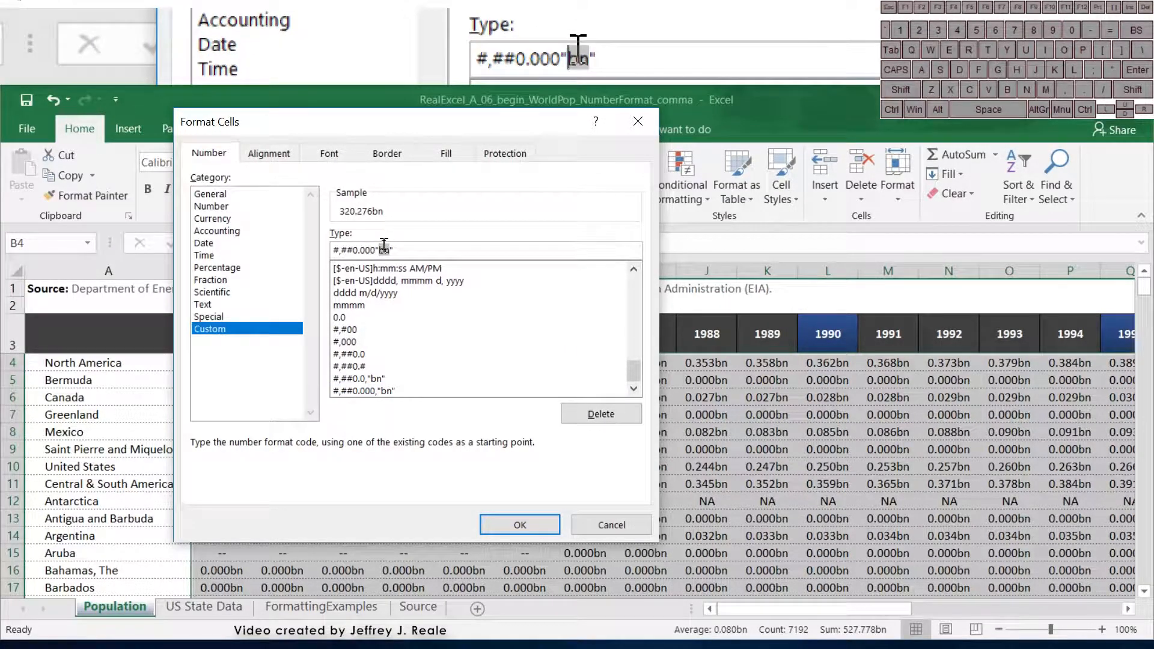
pyautogui.write('M')
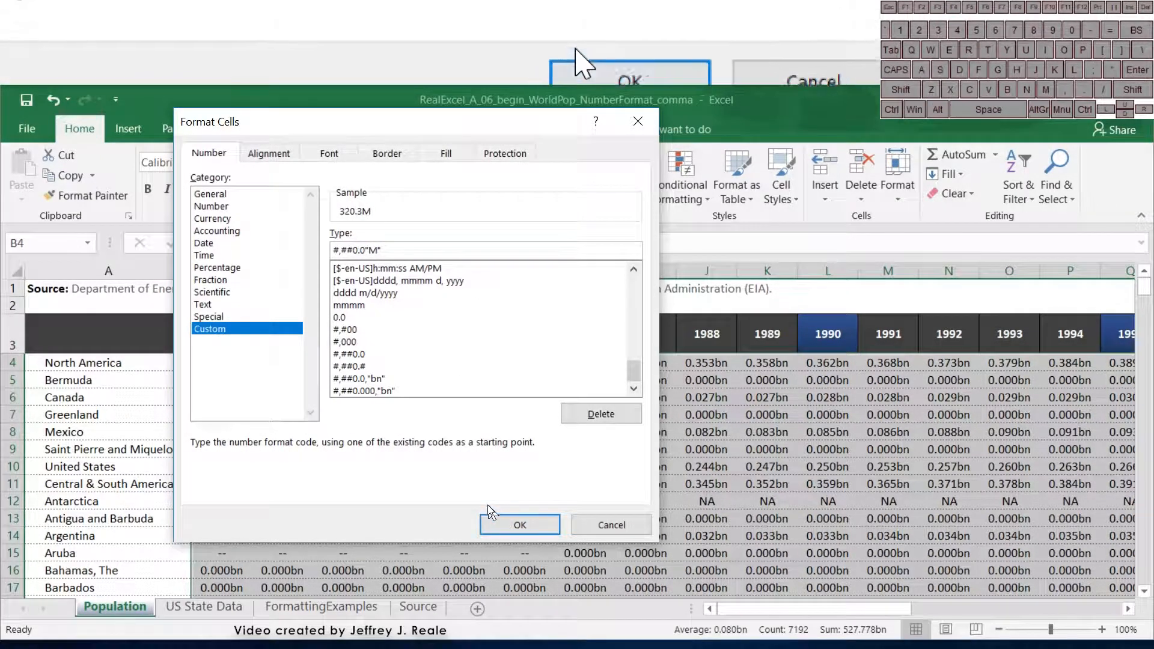
pyautogui.press('Delete')
pyautogui.scroll(1, 487, 503)
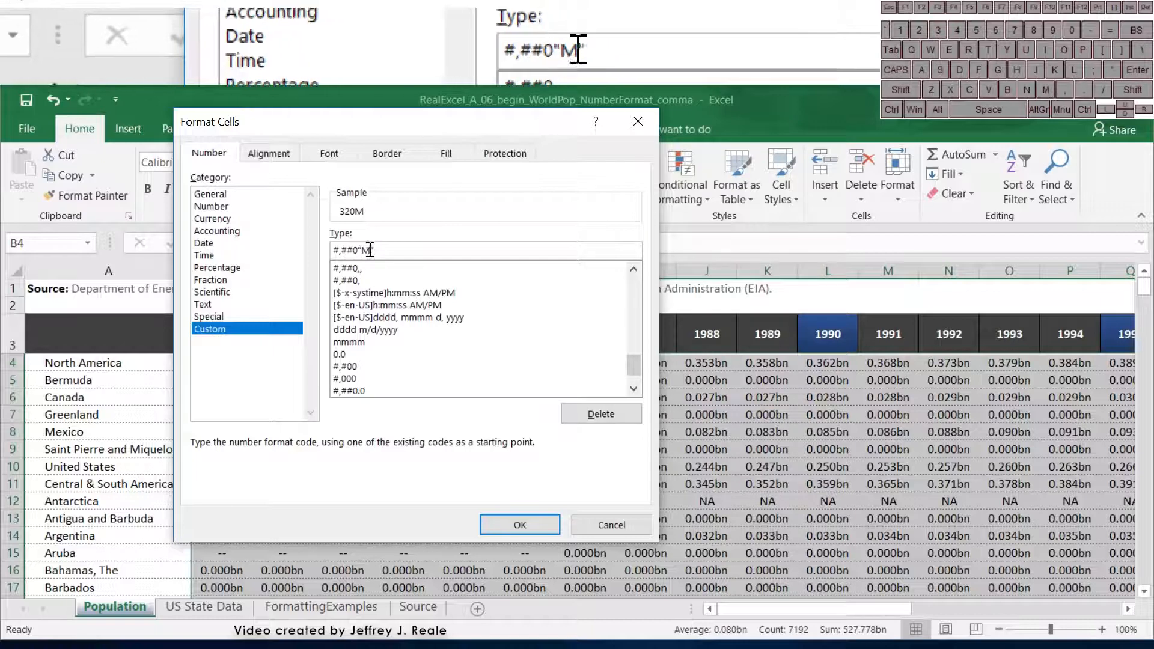
pyautogui.click(508, 522)
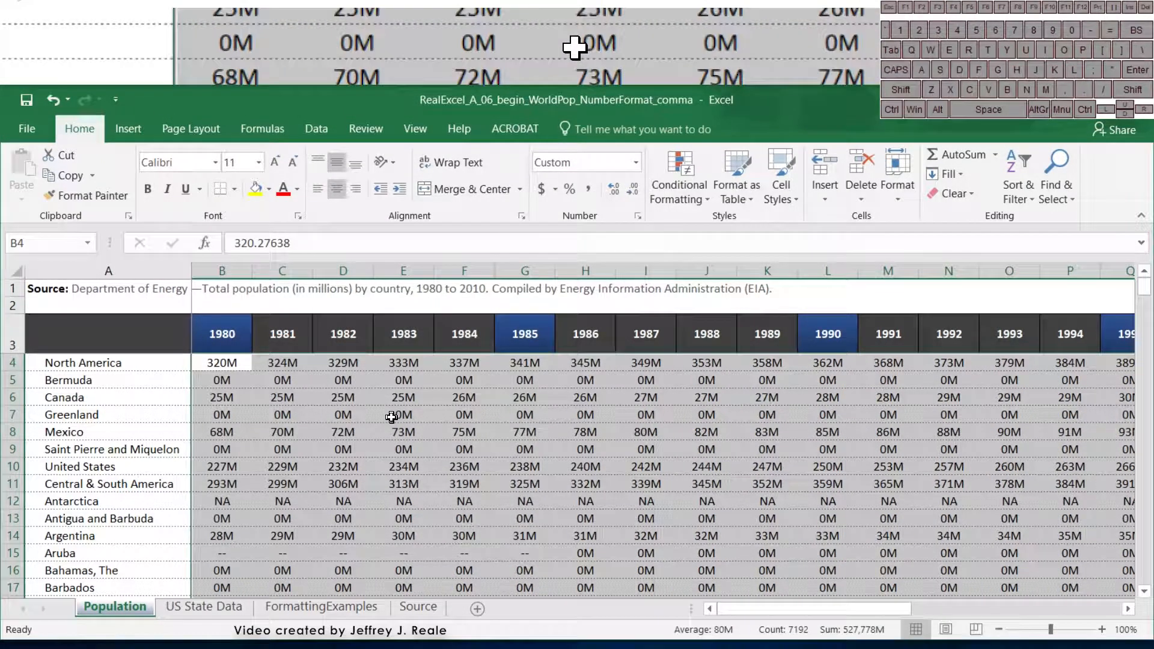
pyautogui.click(412, 416)
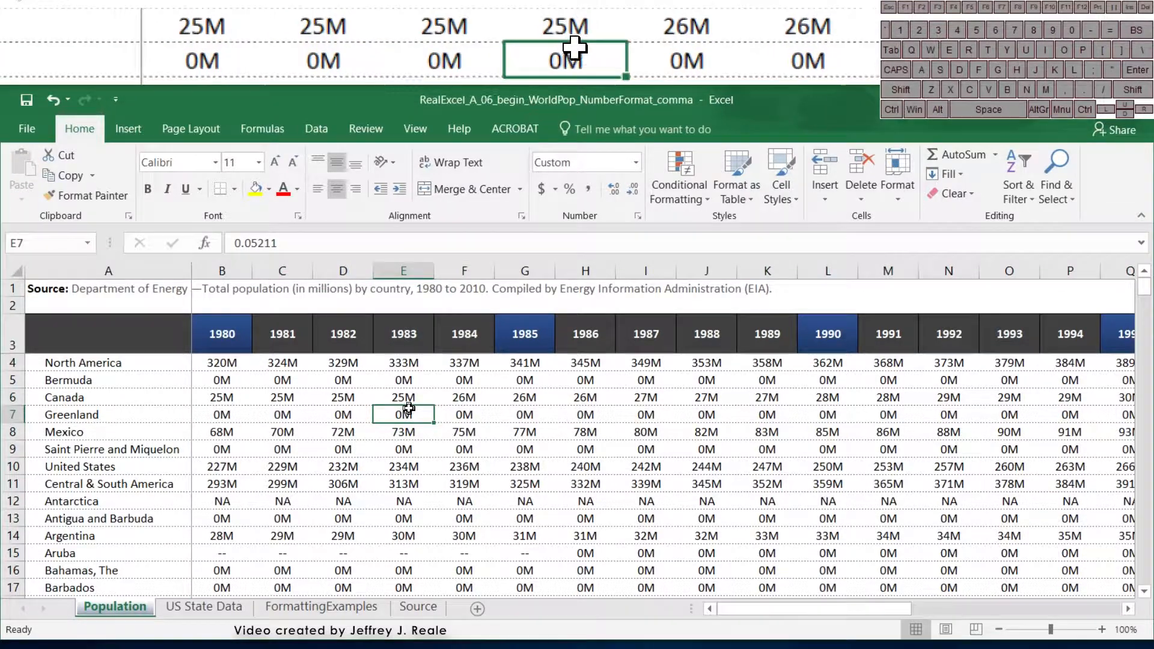
# Insert a clustered column chart of North America's 1980 to 1985 population from A3:G4 and place it below the North America row
pyautogui.moveTo(233, 362); pyautogui.dragTo(350, 364)
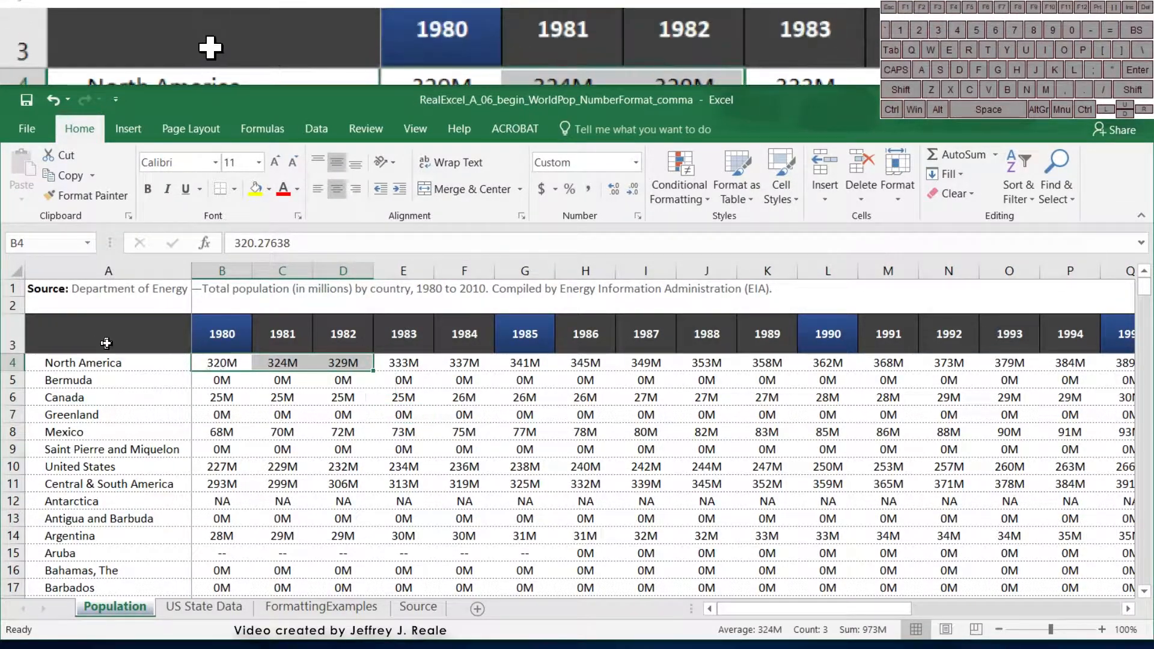
pyautogui.moveTo(103, 338); pyautogui.dragTo(523, 364)
pyautogui.click(128, 128)
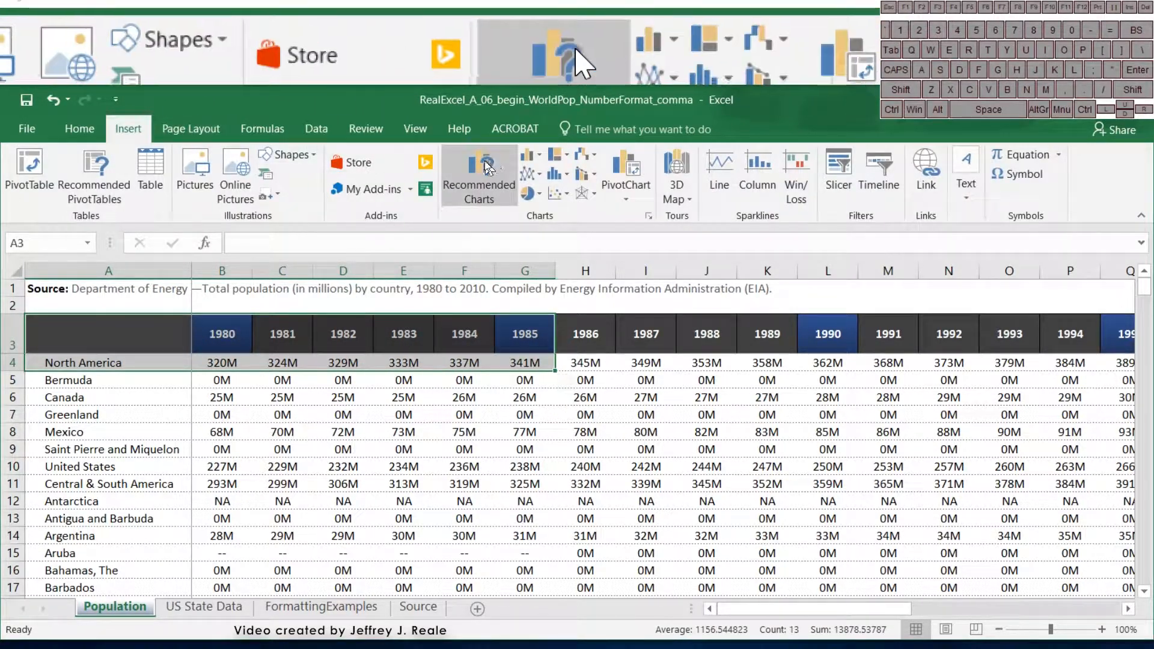
pyautogui.click(531, 158)
pyautogui.click(547, 198)
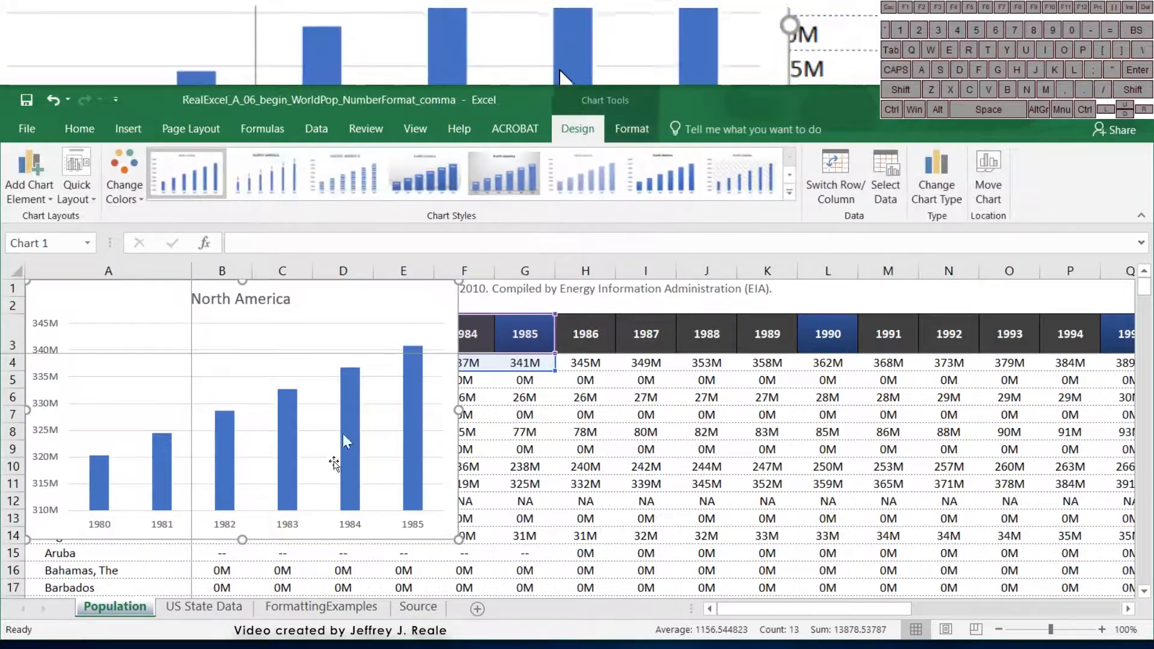
pyautogui.moveTo(359, 537); pyautogui.dragTo(598, 574)
pyautogui.scroll(-3, 297, 429)
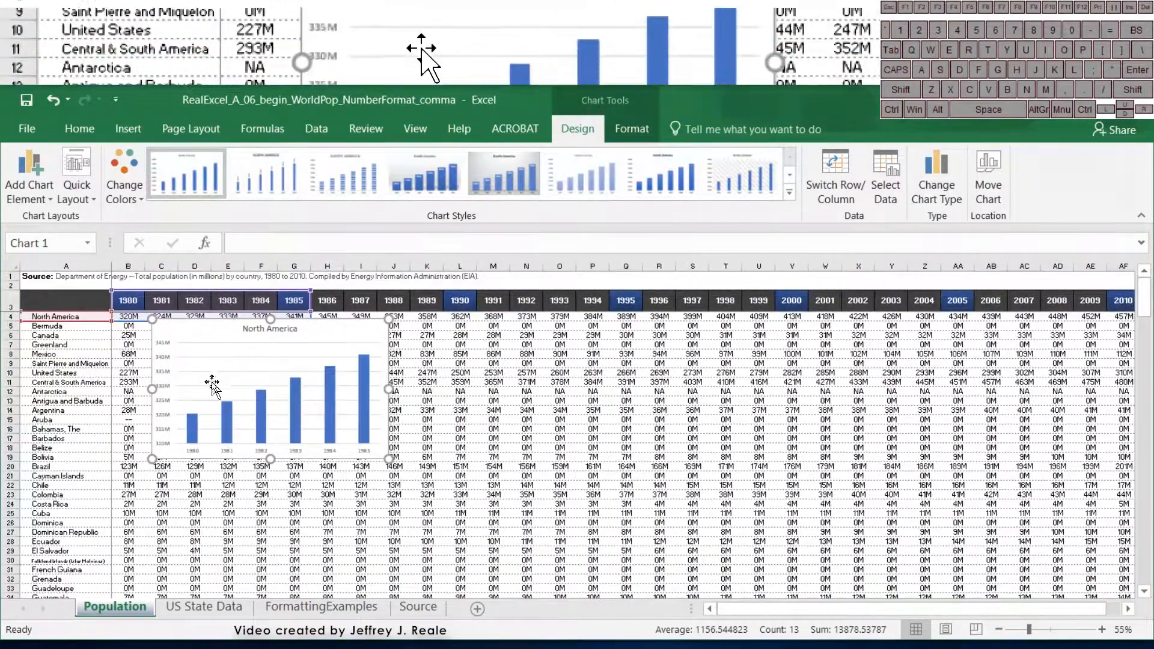
pyautogui.scroll(2, 212, 385)
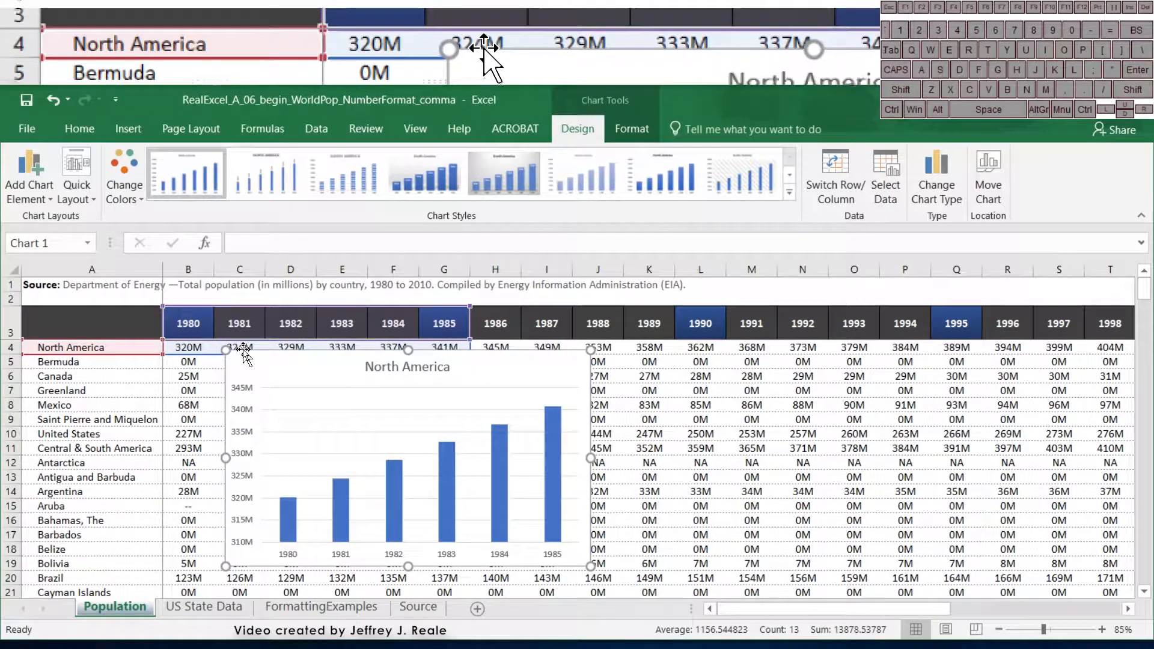
pyautogui.moveTo(245, 352); pyautogui.dragTo(253, 387)
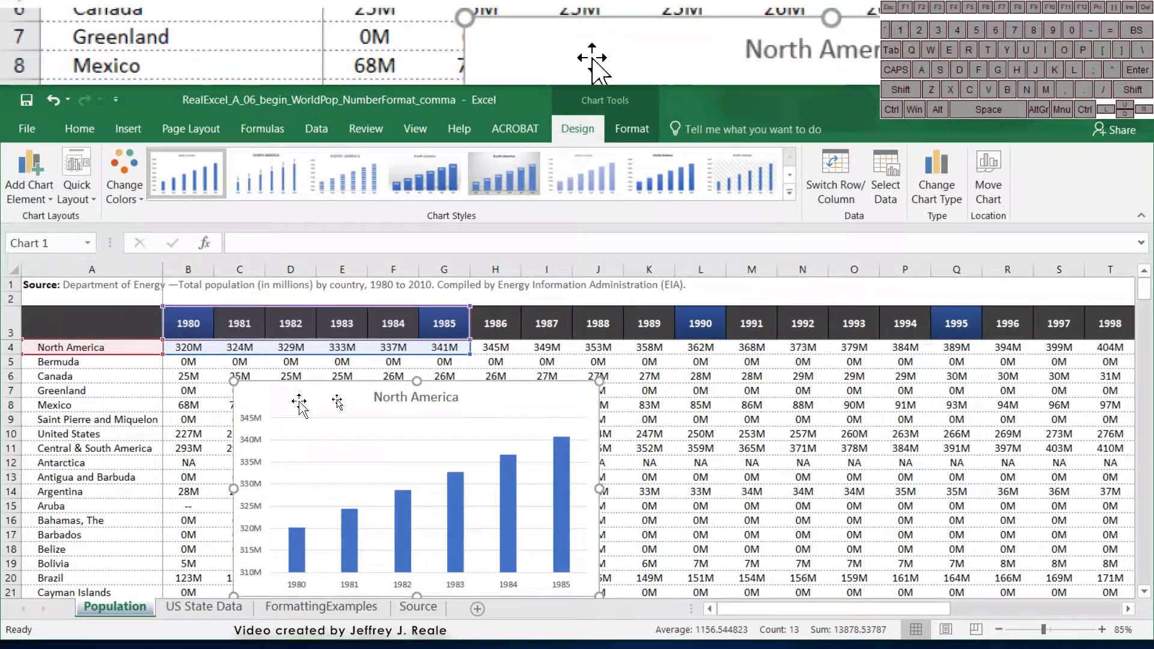
# Add Outside End data labels to the North America column chart, and delete the whole chart after viewing the labels
pyautogui.click(13, 180)
pyautogui.moveTo(67, 281)
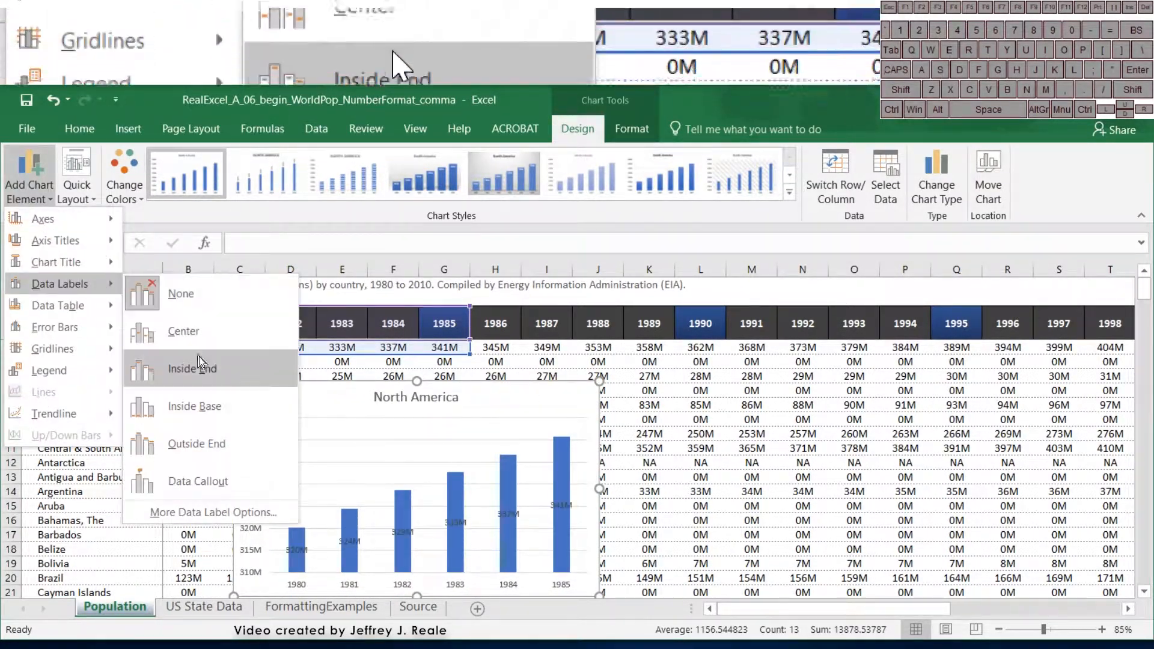
pyautogui.click(201, 452)
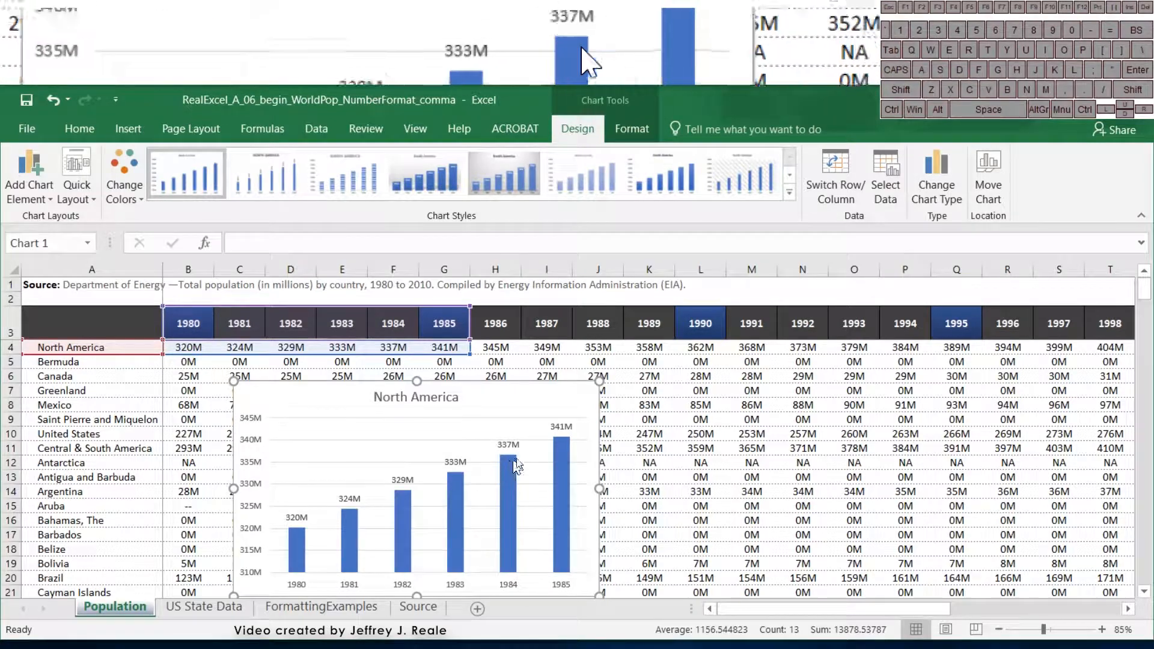
pyautogui.click(461, 391)
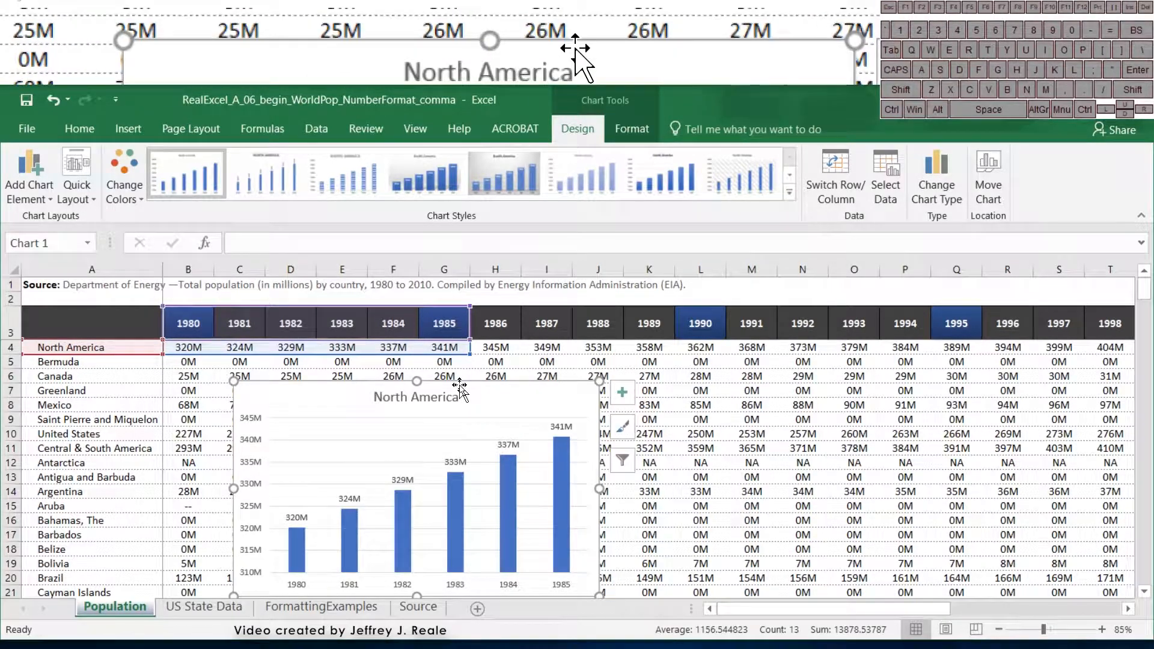
pyautogui.press('Delete')
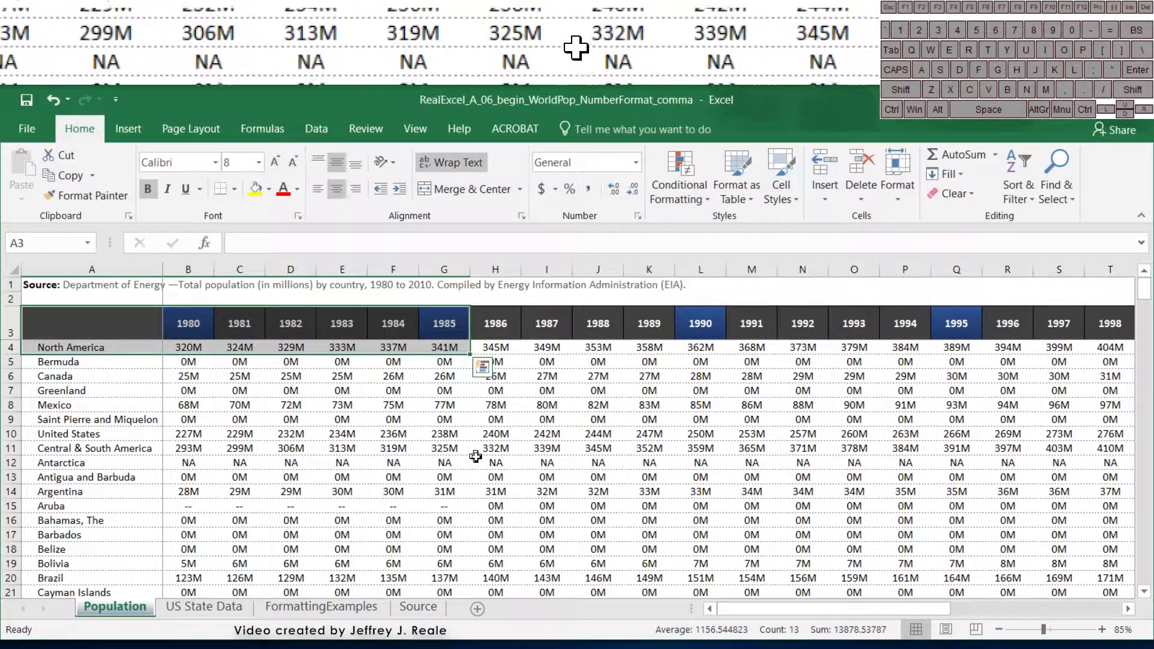